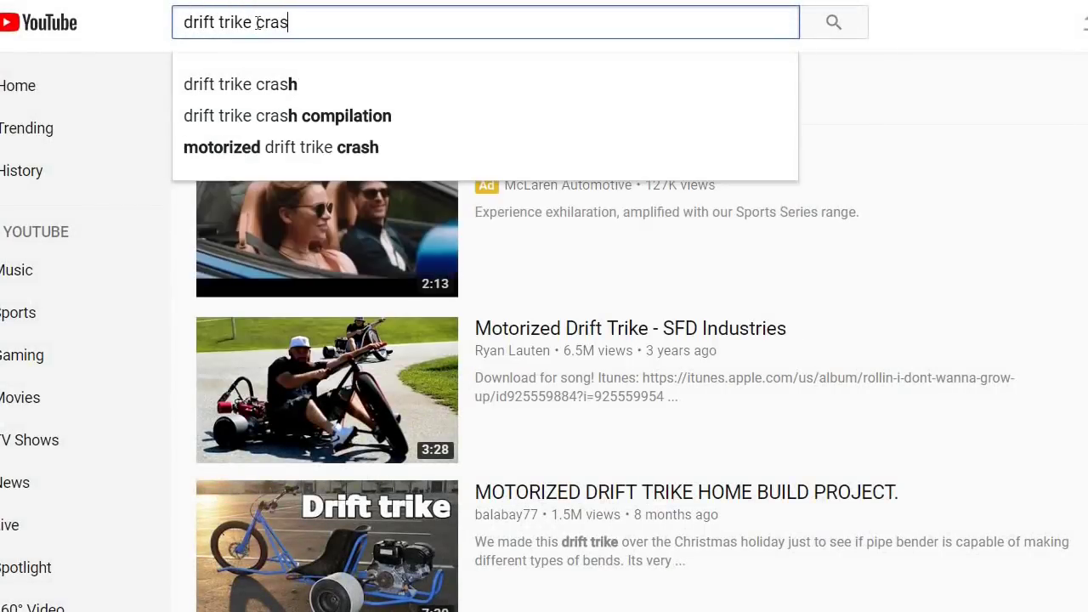
Step: Finish typing the 'drift trike crash' search on YouTube
{"action": "type", "text": "h"}
Step: Pick the first suggestion to list YouTube videos for 'drift trike crash'
{"action": "left_click", "coordinate": [257, 82]}
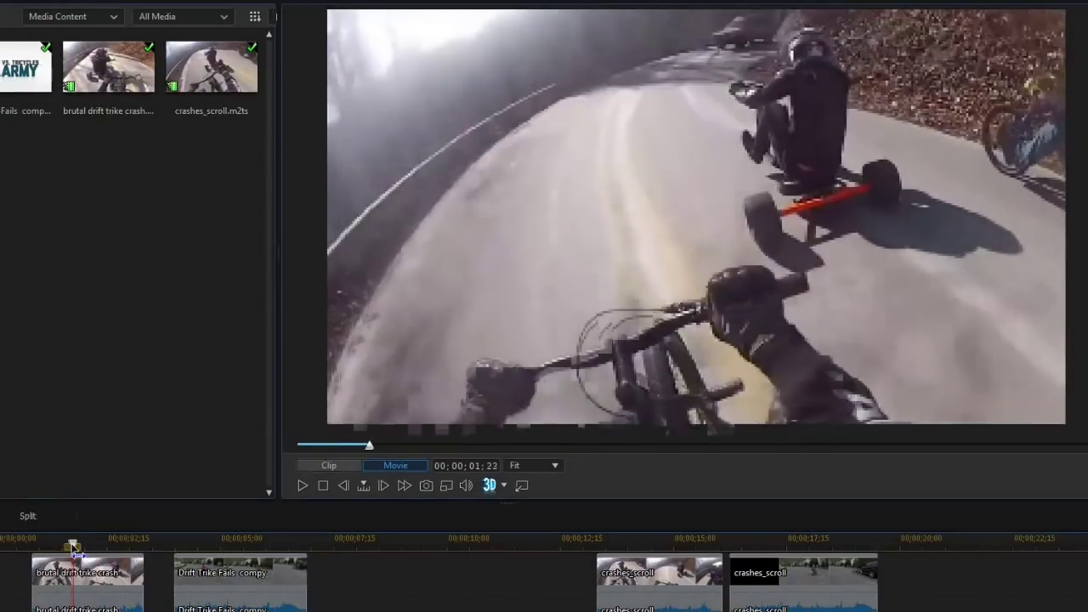
Step: Drag the PowerDirector playhead back to review the earlier crash clips
{"action": "left_click_drag", "start_coordinate": [77, 533], "coordinate": [139, 558]}
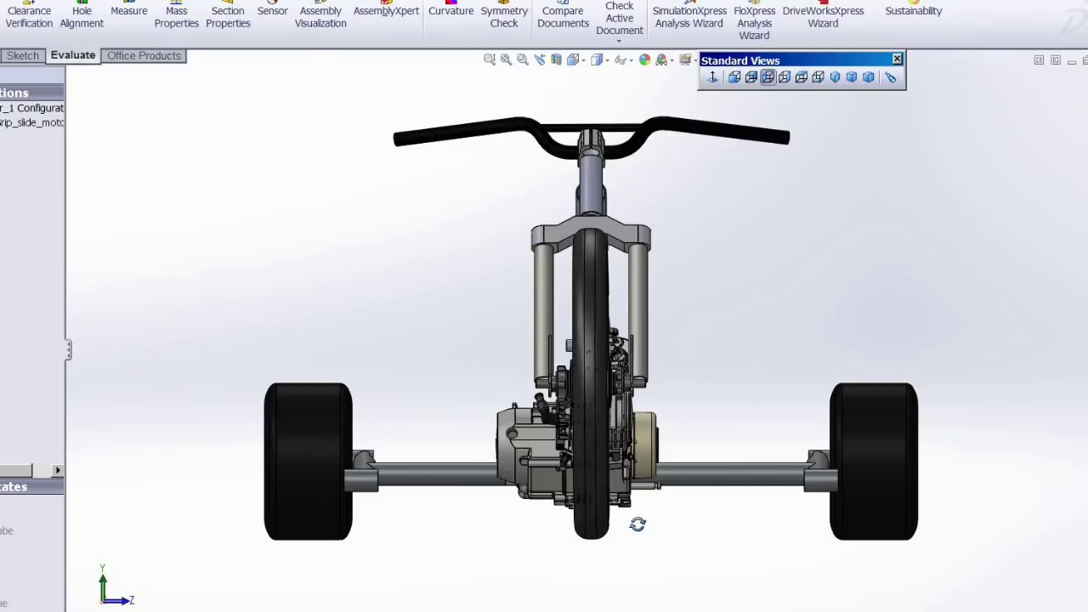
Step: Rotate the trike assembly to view it from behind at an angle
{"action": "middle_click_drag", "start_coordinate": [637, 522], "coordinate": [595, 526]}
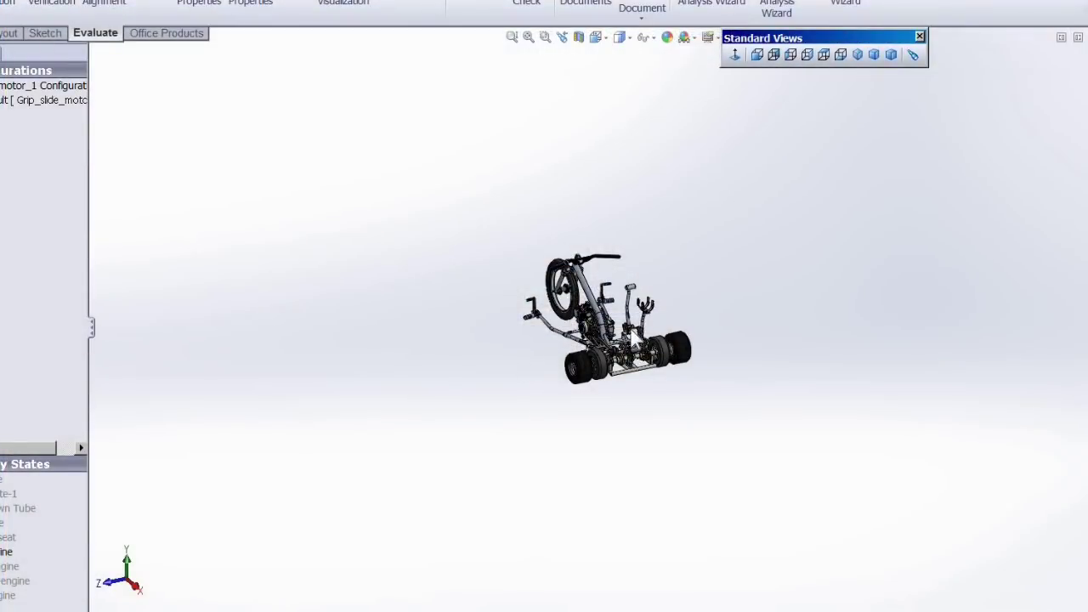
Step: Zoom in on the wheel-less frame and select the left chain
{"action": "scroll", "coordinate": [627, 340], "scroll_direction": "down", "scroll_amount": 3}
{"action": "scroll", "coordinate": [623, 331], "scroll_direction": "down", "scroll_amount": 3}
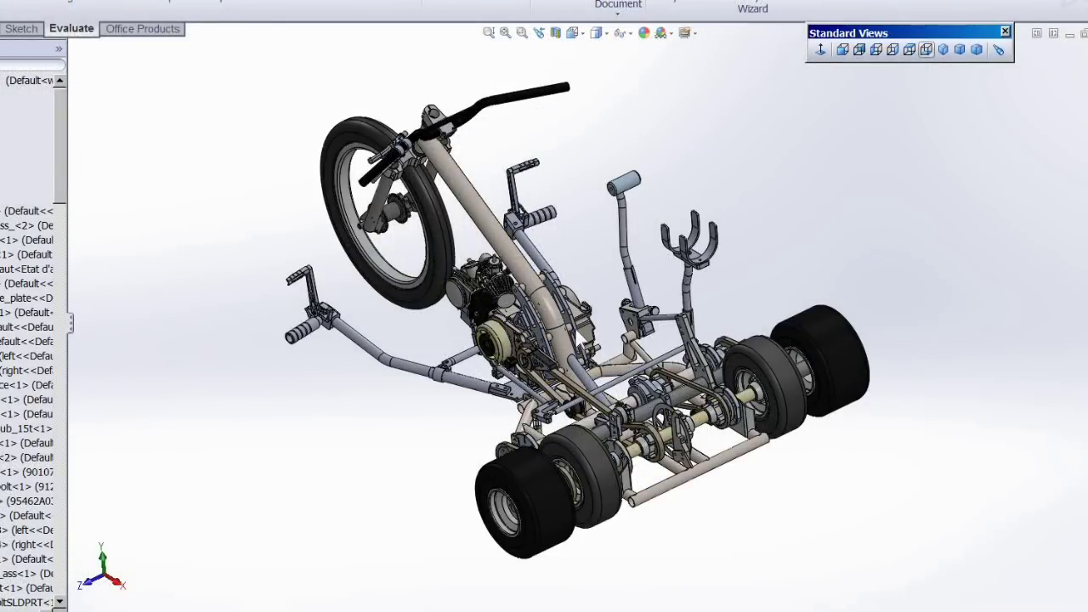
{"action": "scroll", "coordinate": [578, 341], "scroll_direction": "down", "scroll_amount": 2}
{"action": "scroll", "coordinate": [578, 342], "scroll_direction": "down", "scroll_amount": 2}
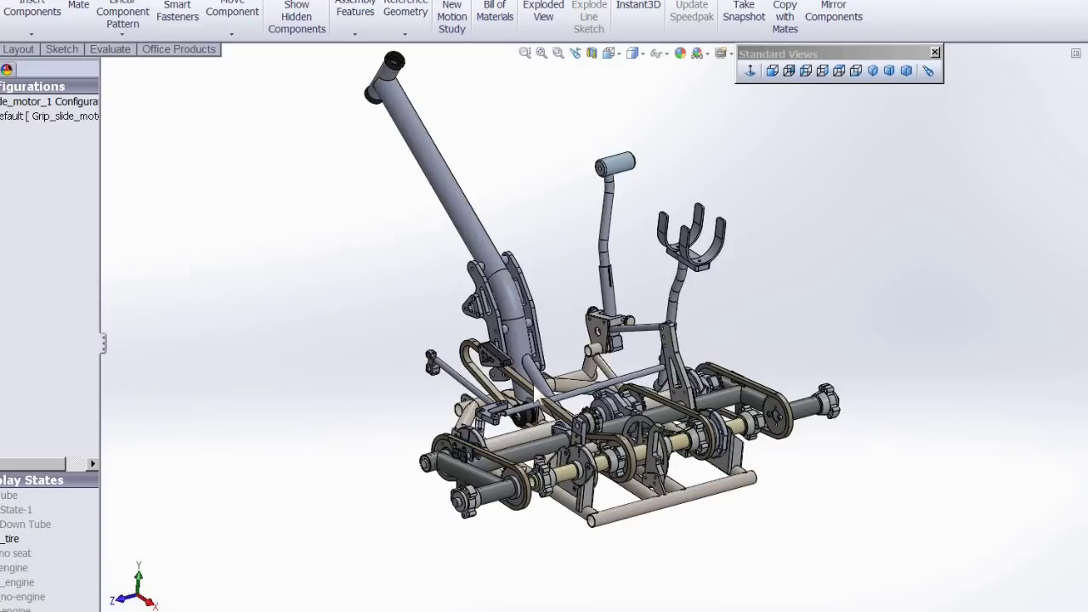
{"action": "scroll", "coordinate": [539, 400], "scroll_direction": "down", "scroll_amount": 5}
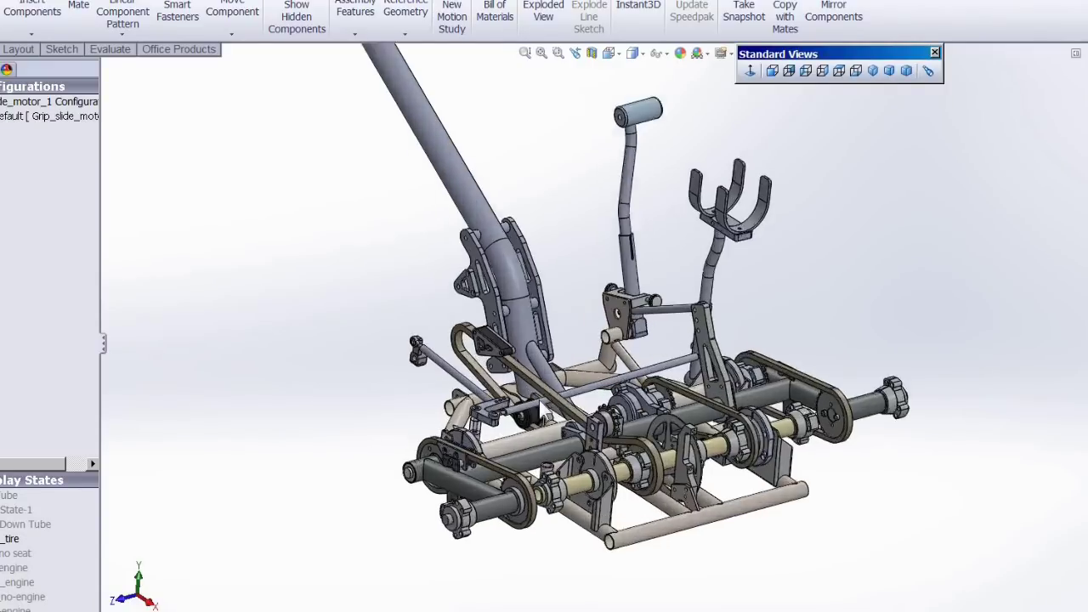
{"action": "left_click", "coordinate": [556, 351]}
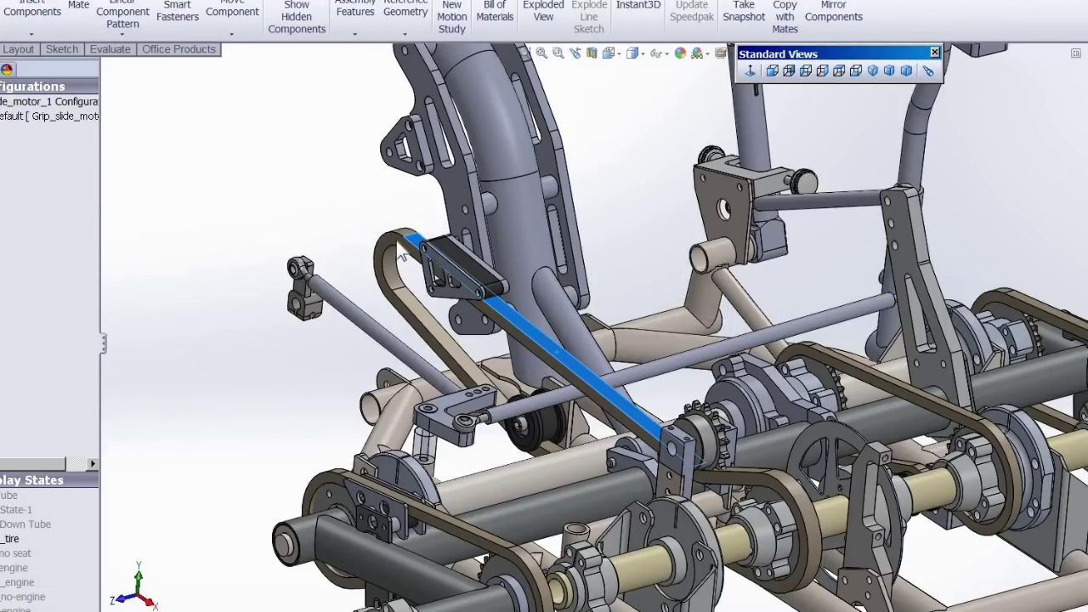
{"action": "scroll", "coordinate": [578, 457], "scroll_direction": "up", "scroll_amount": 3}
{"action": "scroll", "coordinate": [721, 528], "scroll_direction": "down", "scroll_amount": 3}
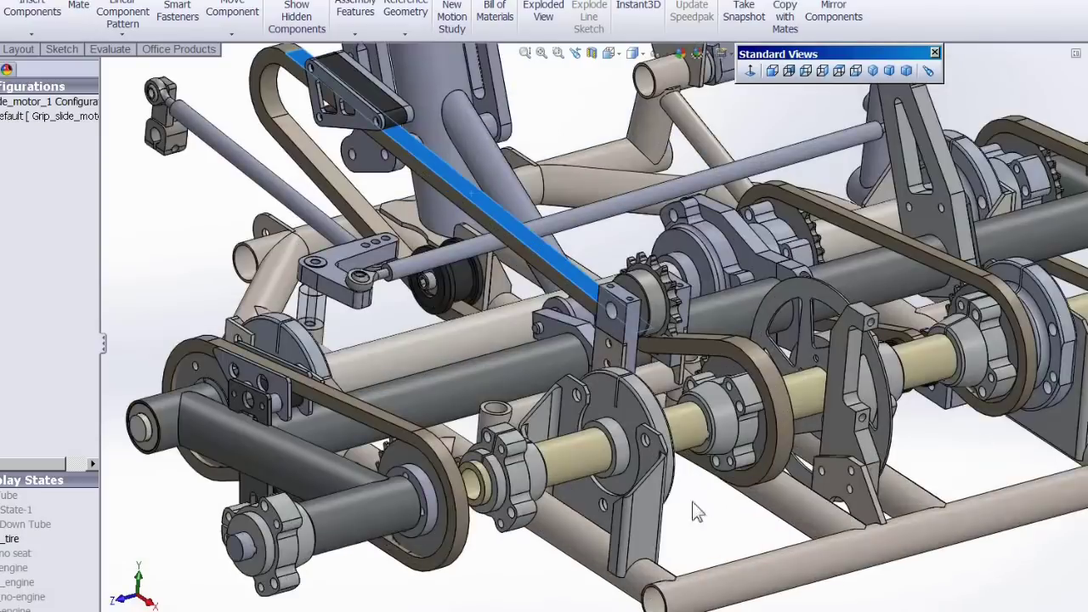
{"action": "left_click", "coordinate": [583, 460]}
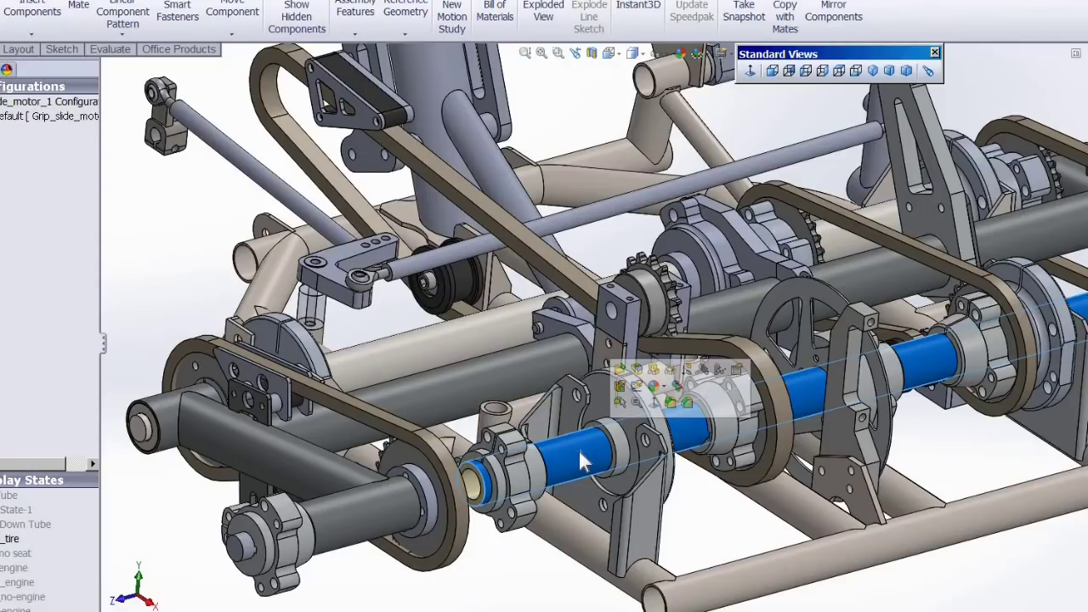
{"action": "scroll", "coordinate": [712, 518], "scroll_direction": "up", "scroll_amount": 2}
{"action": "left_click", "coordinate": [714, 515]}
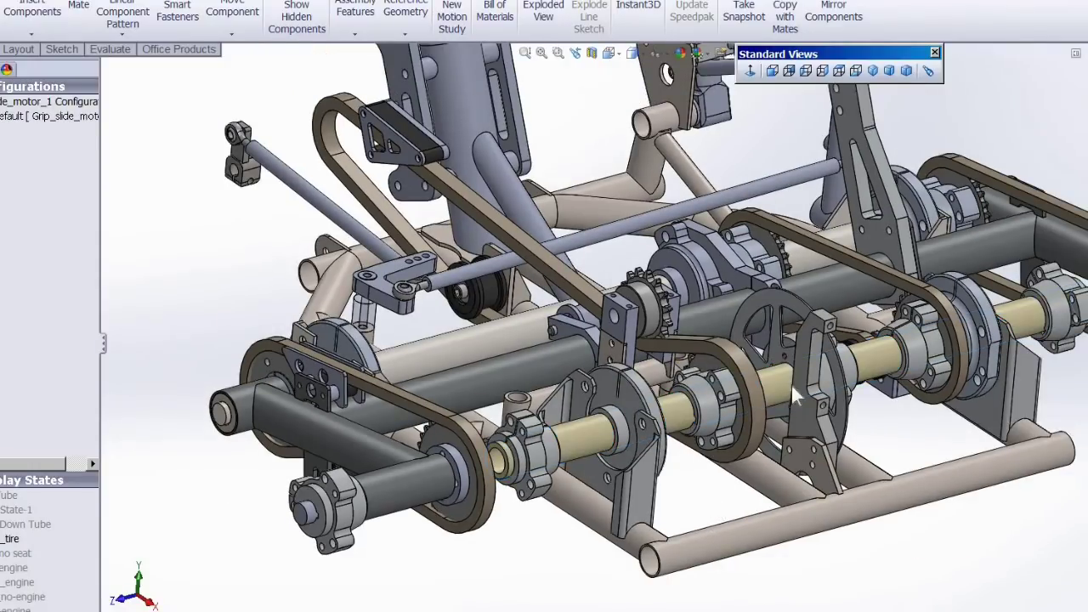
{"action": "scroll", "coordinate": [846, 308], "scroll_direction": "down", "scroll_amount": 2}
{"action": "left_click", "coordinate": [847, 266]}
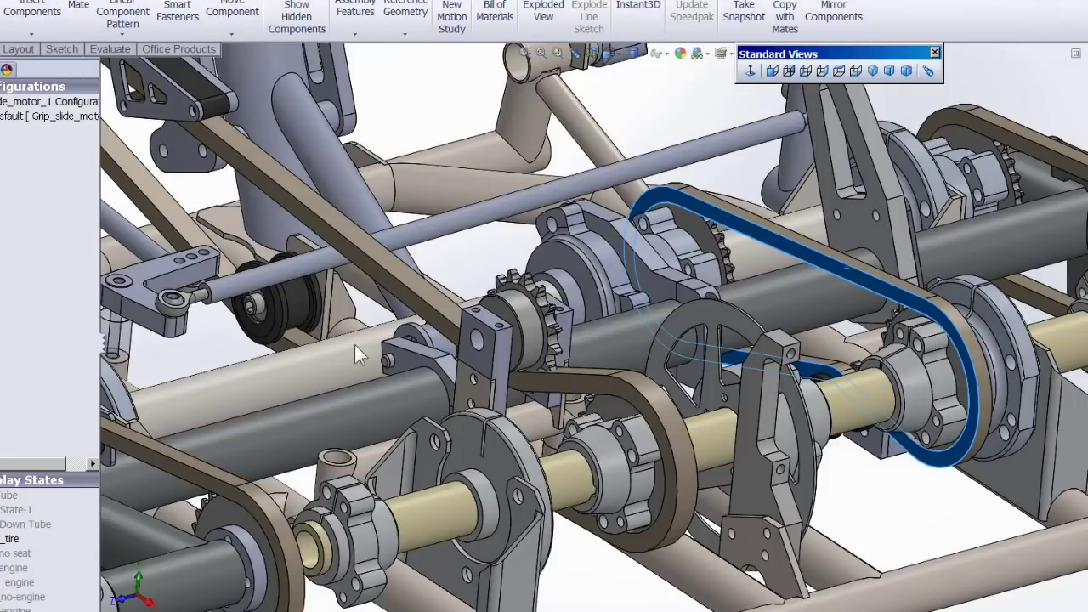
{"action": "left_click", "coordinate": [304, 364]}
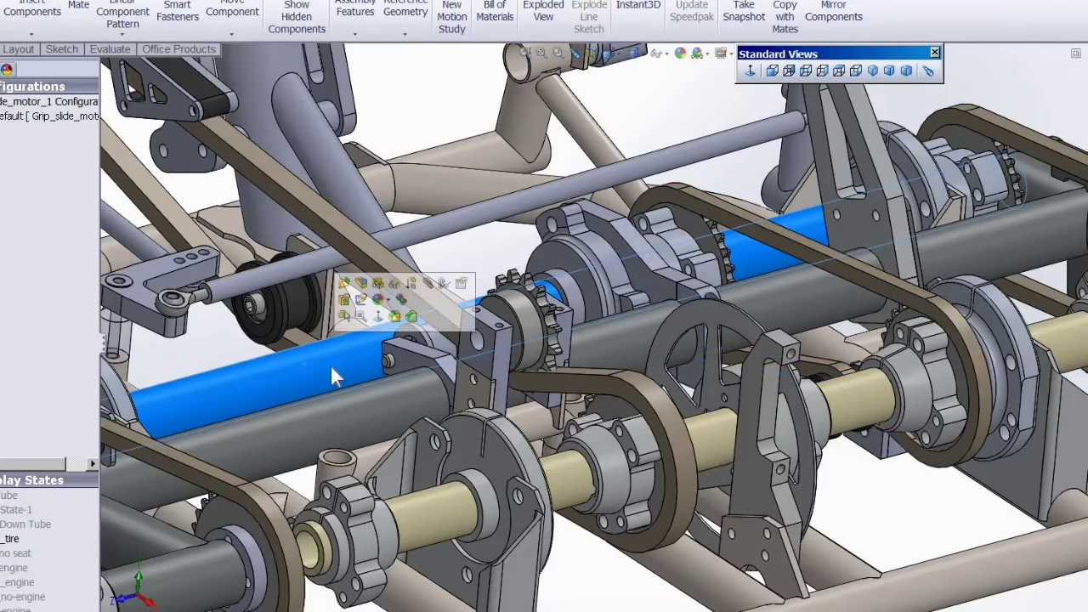
{"action": "scroll", "coordinate": [330, 364], "scroll_direction": "down", "scroll_amount": 3}
{"action": "scroll", "coordinate": [331, 366], "scroll_direction": "down", "scroll_amount": 3}
{"action": "scroll", "coordinate": [331, 365], "scroll_direction": "up", "scroll_amount": 2}
{"action": "key", "text": "Escape"}
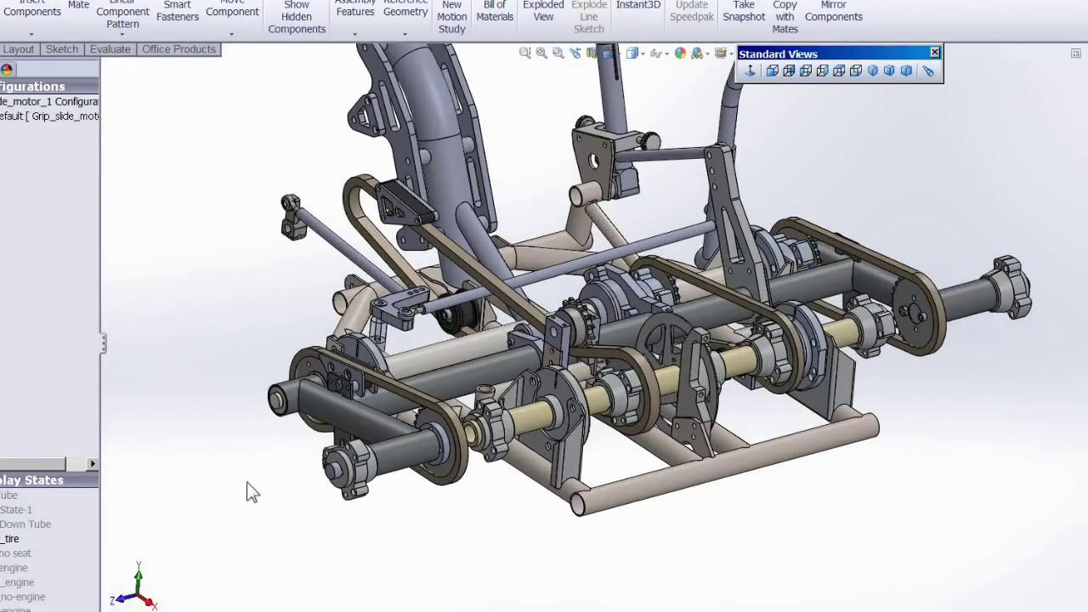
{"action": "scroll", "coordinate": [397, 411], "scroll_direction": "up", "scroll_amount": 4}
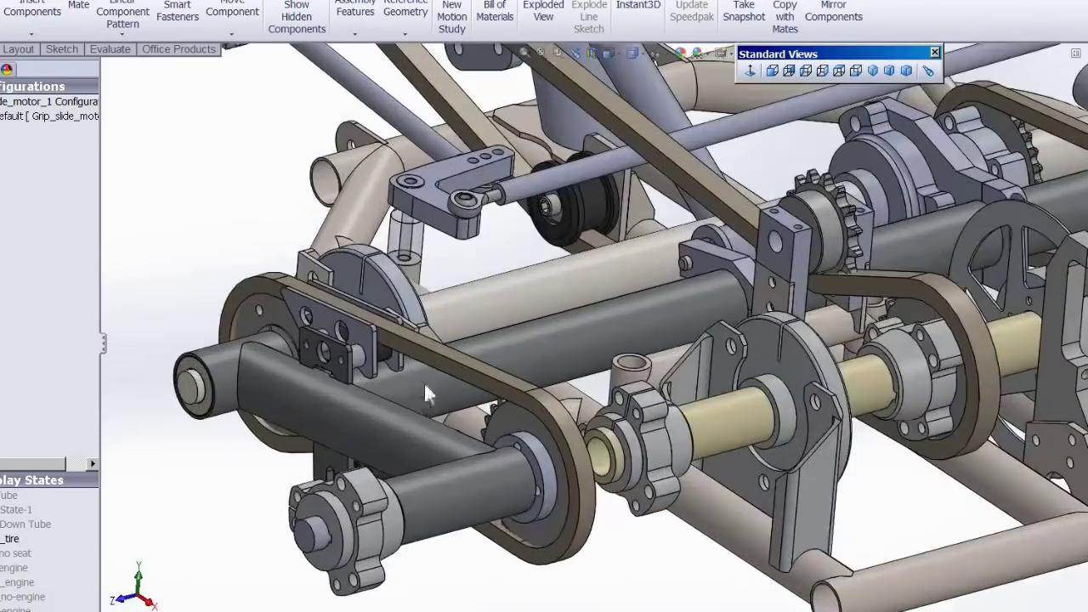
{"action": "scroll", "coordinate": [447, 343], "scroll_direction": "down", "scroll_amount": 2}
{"action": "left_click", "coordinate": [447, 333]}
{"action": "scroll", "coordinate": [434, 354], "scroll_direction": "down", "scroll_amount": 5}
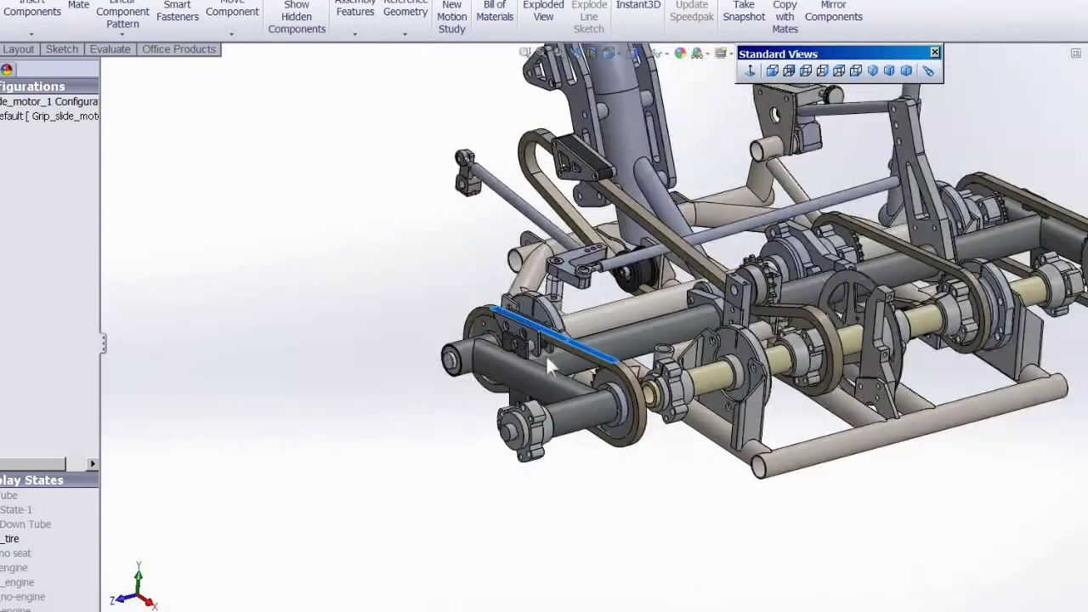
{"action": "scroll", "coordinate": [977, 216], "scroll_direction": "up", "scroll_amount": 5}
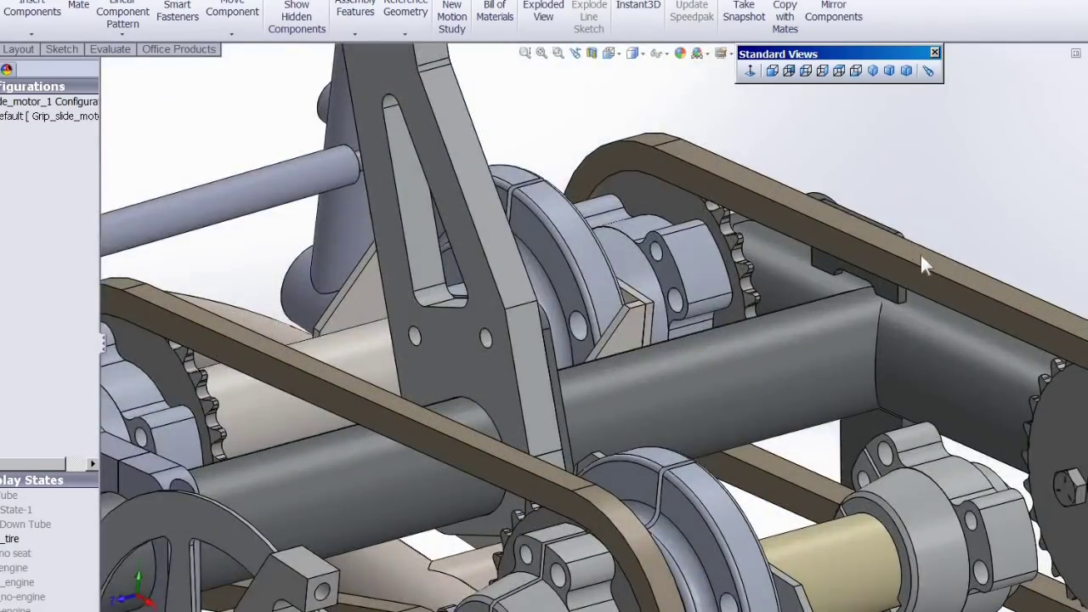
{"action": "left_click", "coordinate": [921, 255]}
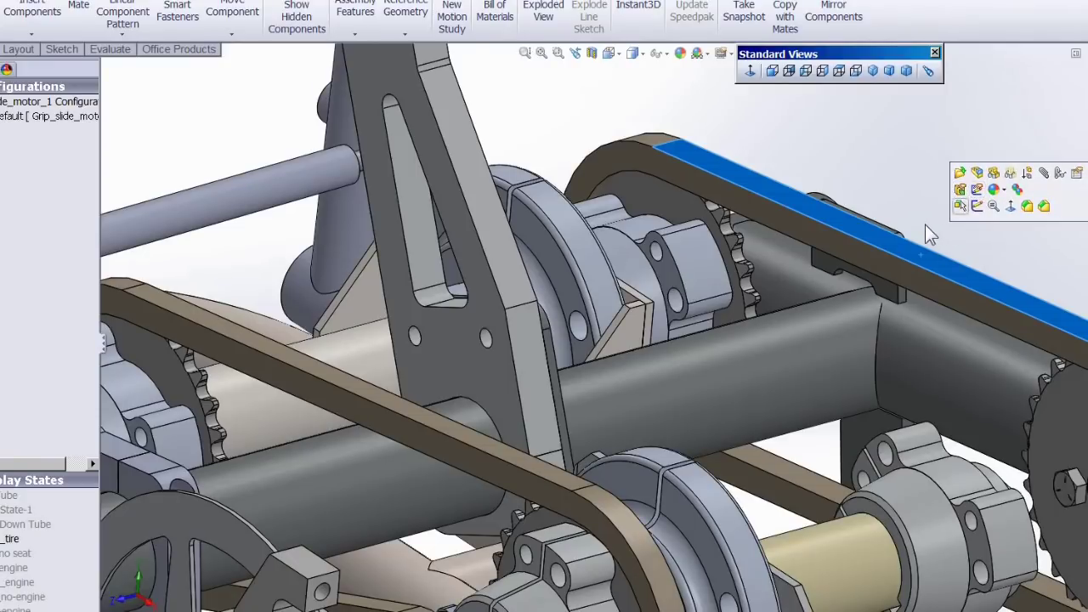
{"action": "scroll", "coordinate": [857, 281], "scroll_direction": "down", "scroll_amount": 6}
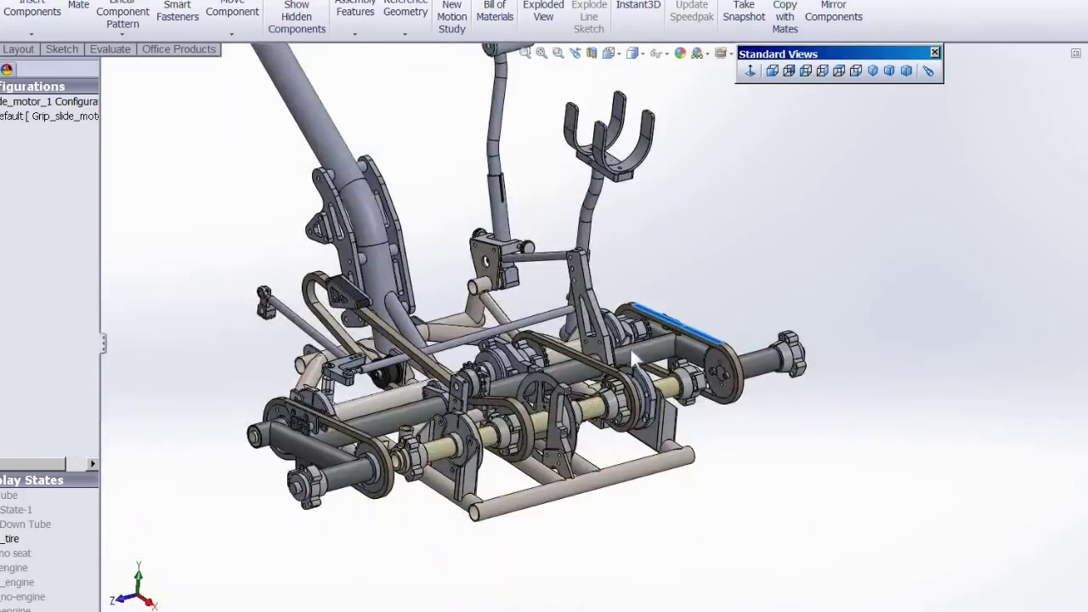
{"action": "left_click", "coordinate": [380, 403]}
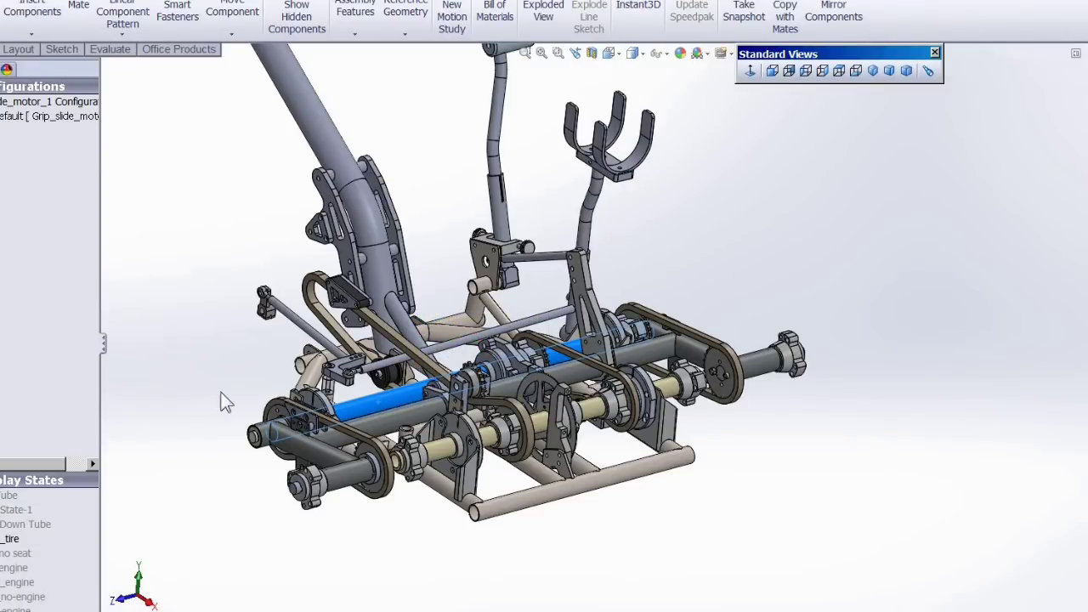
{"action": "left_click", "coordinate": [229, 489]}
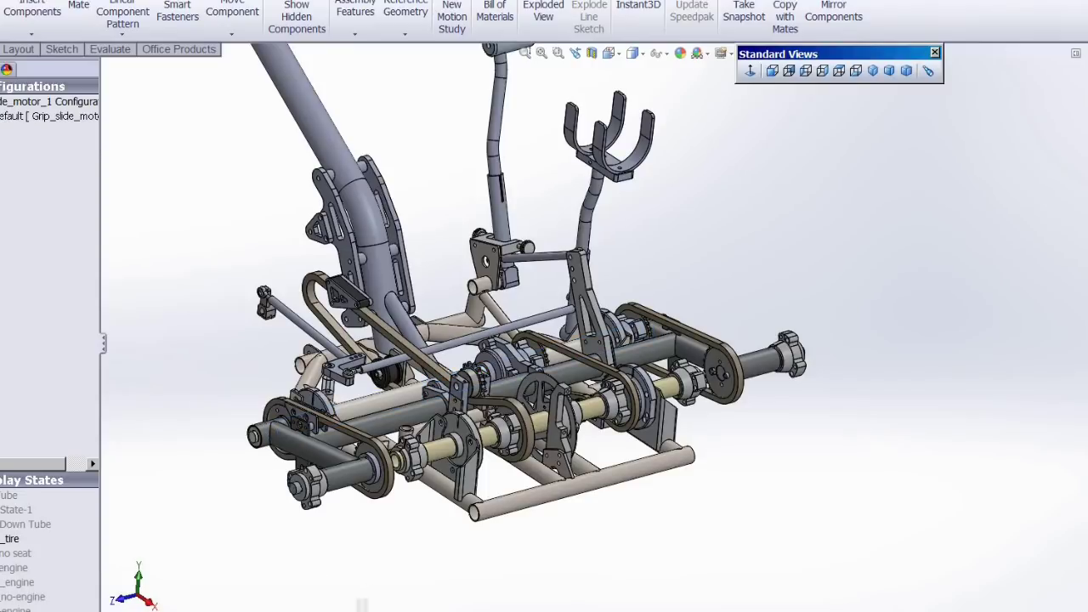
{"action": "scroll", "coordinate": [403, 524], "scroll_direction": "down", "scroll_amount": 6}
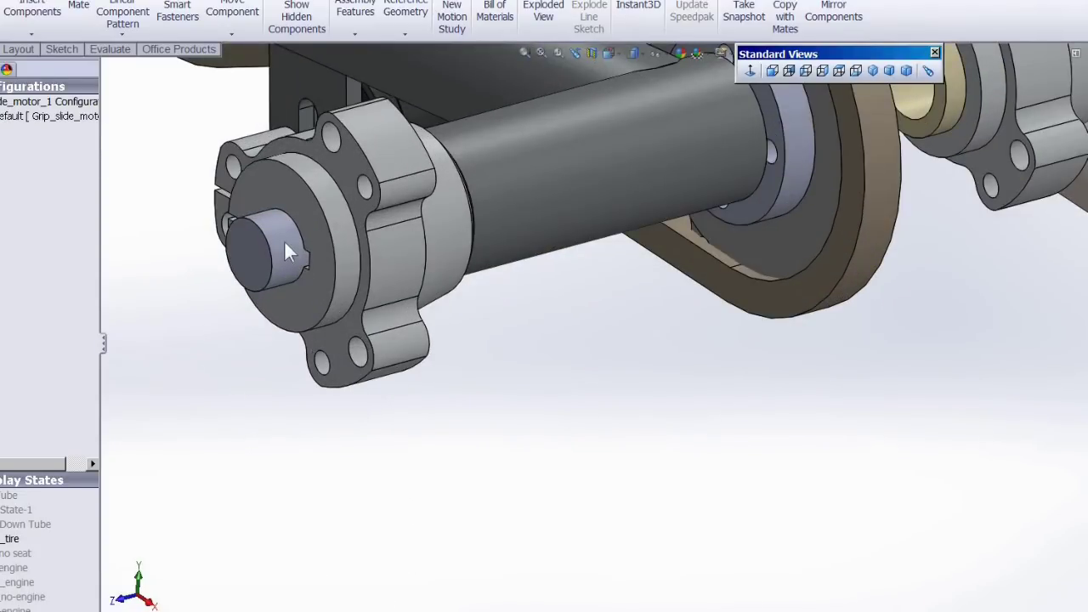
{"action": "left_click", "coordinate": [285, 243]}
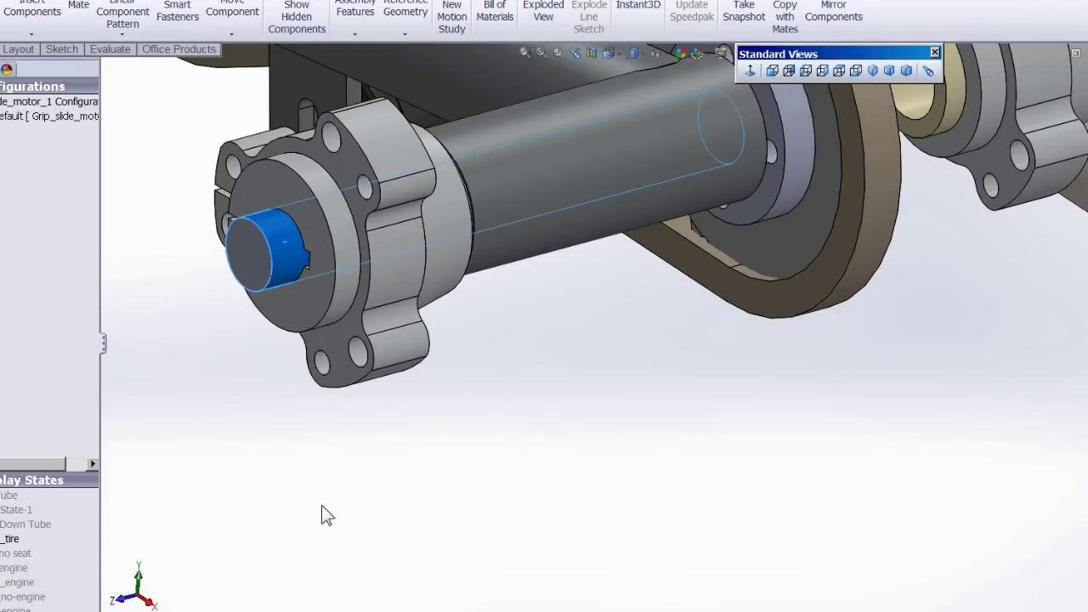
{"action": "scroll", "coordinate": [430, 498], "scroll_direction": "up", "scroll_amount": 3}
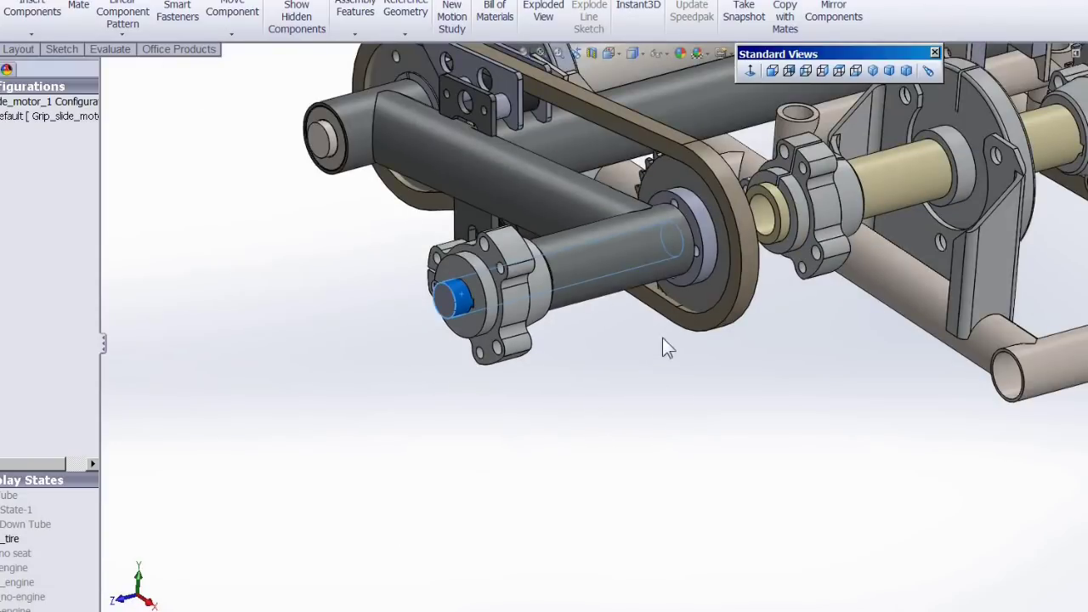
{"action": "left_click", "coordinate": [611, 260]}
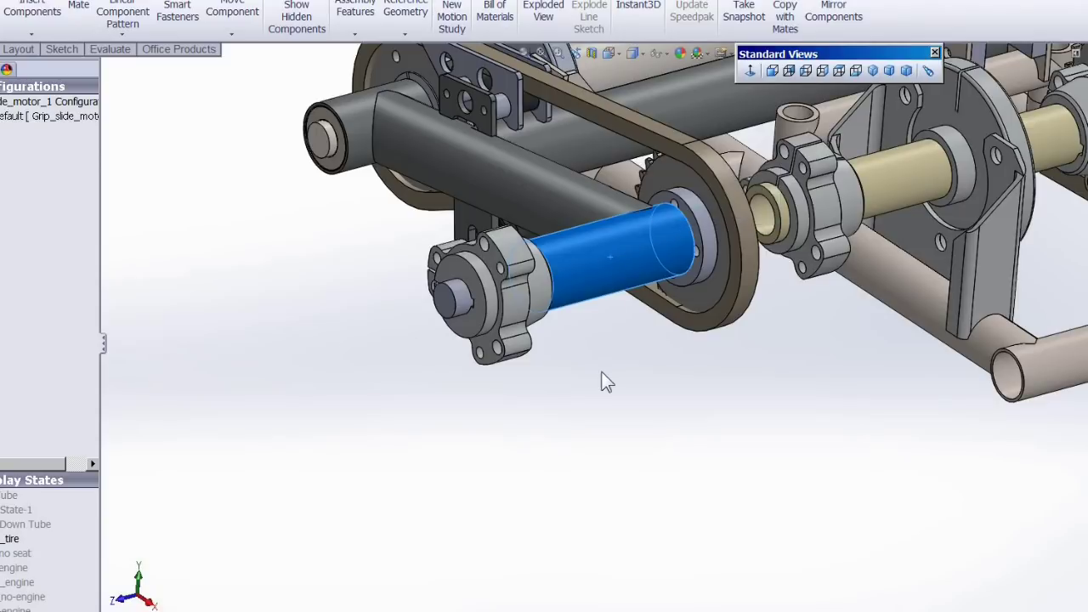
{"action": "scroll", "coordinate": [392, 518], "scroll_direction": "up", "scroll_amount": 5}
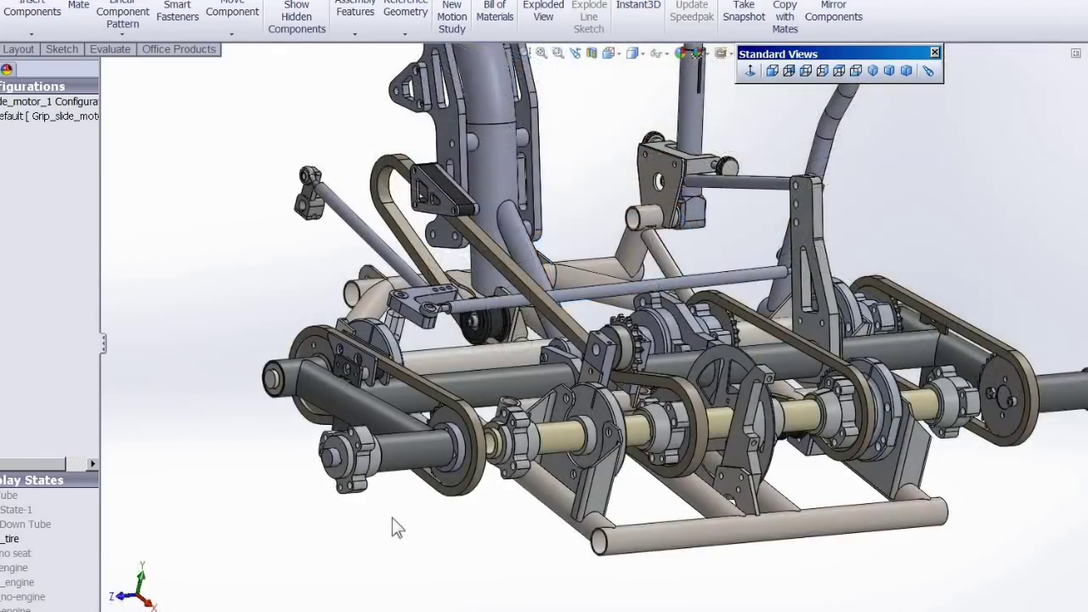
{"action": "left_click", "coordinate": [429, 362]}
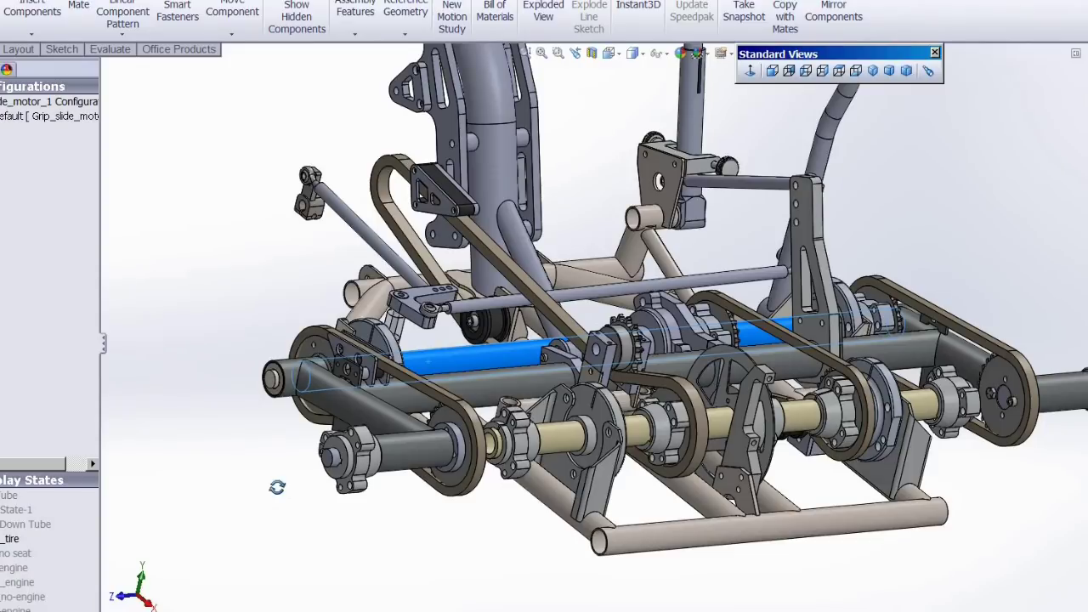
{"action": "middle_click_drag", "start_coordinate": [277, 487], "coordinate": [179, 532]}
{"action": "scroll", "coordinate": [596, 357], "scroll_direction": "down", "scroll_amount": 5}
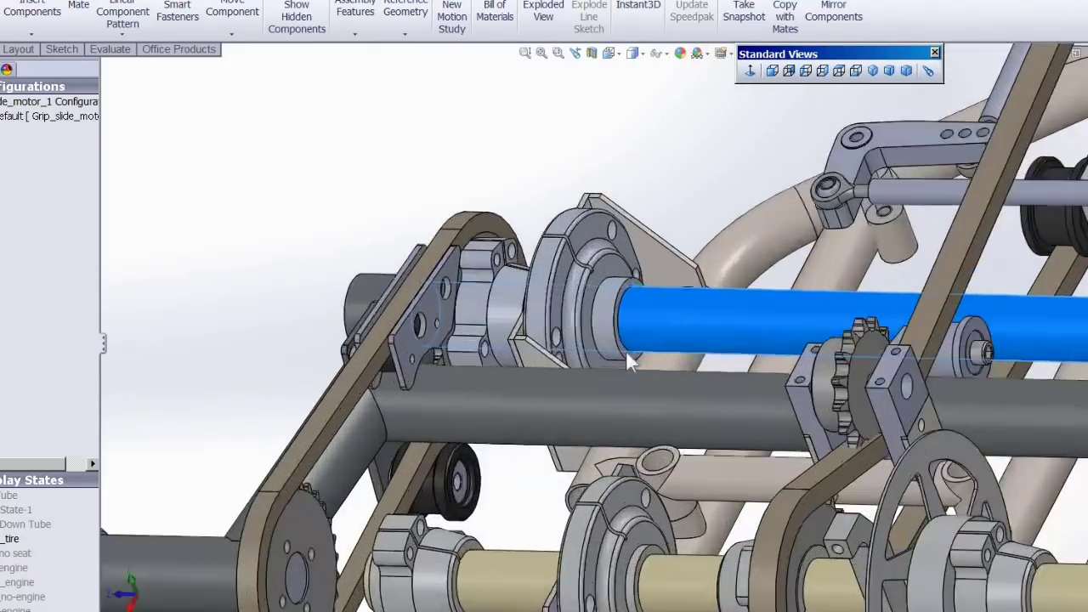
{"action": "scroll", "coordinate": [628, 359], "scroll_direction": "down", "scroll_amount": 3}
{"action": "left_click", "coordinate": [592, 299]}
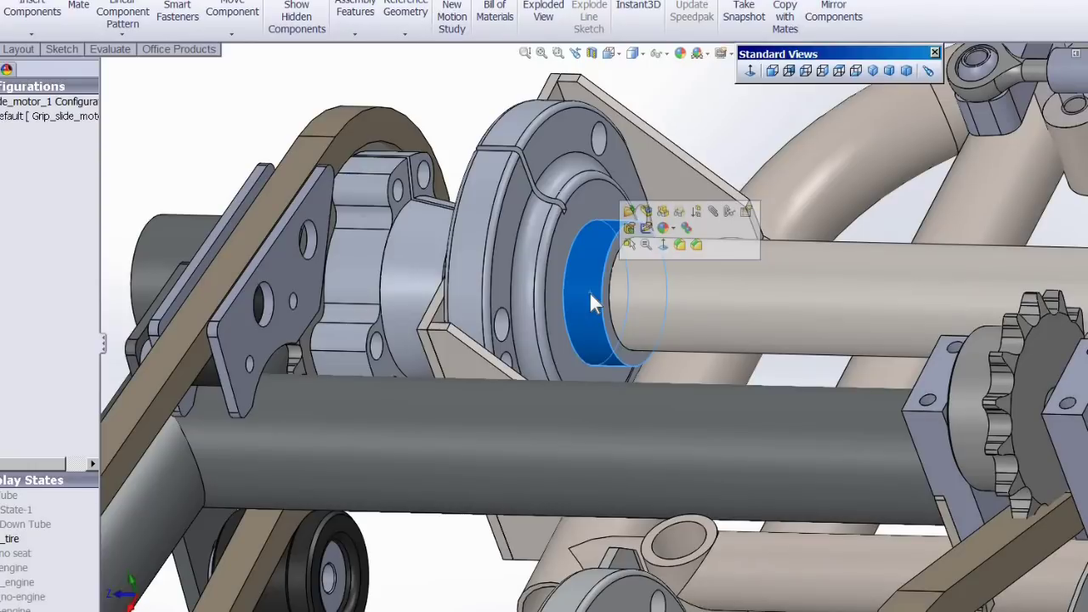
{"action": "scroll", "coordinate": [417, 348], "scroll_direction": "up", "scroll_amount": 5}
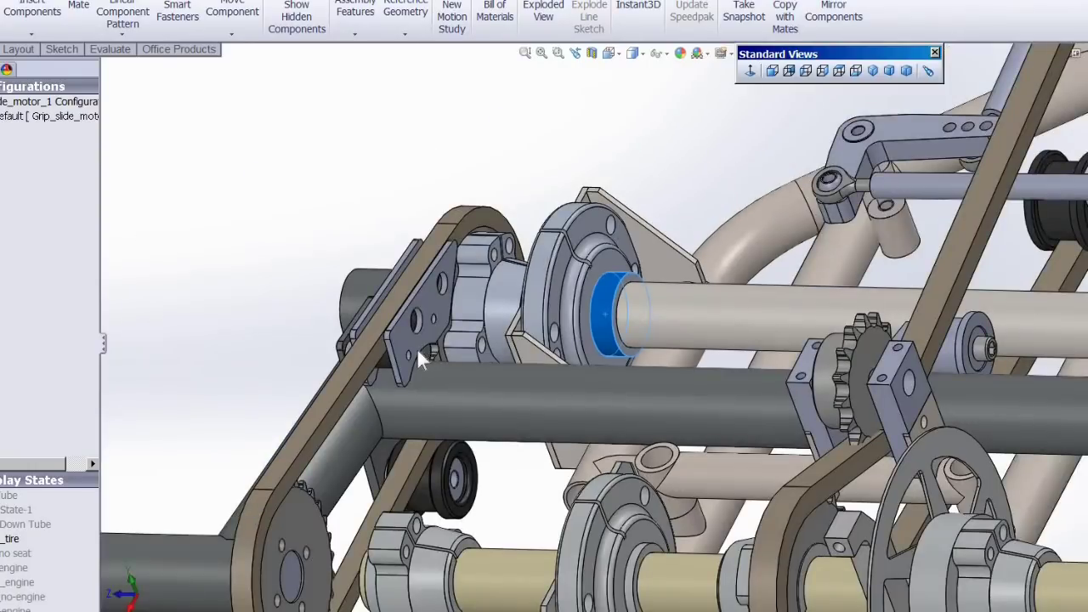
{"action": "middle_click_drag", "start_coordinate": [459, 319], "coordinate": [219, 379]}
{"action": "scroll", "coordinate": [219, 379], "scroll_direction": "down", "scroll_amount": 5}
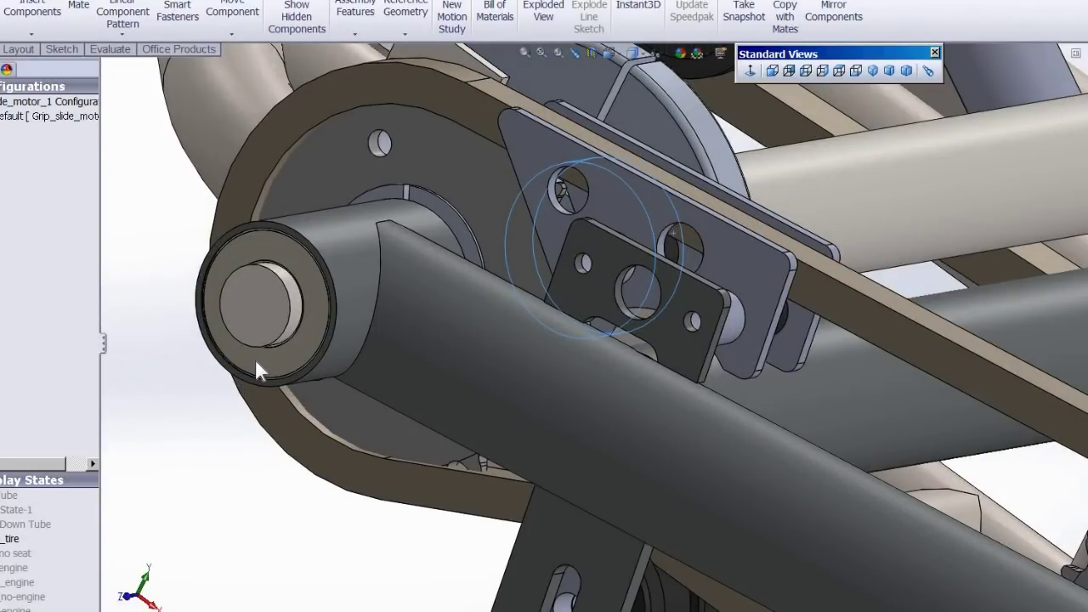
{"action": "left_click", "coordinate": [256, 362]}
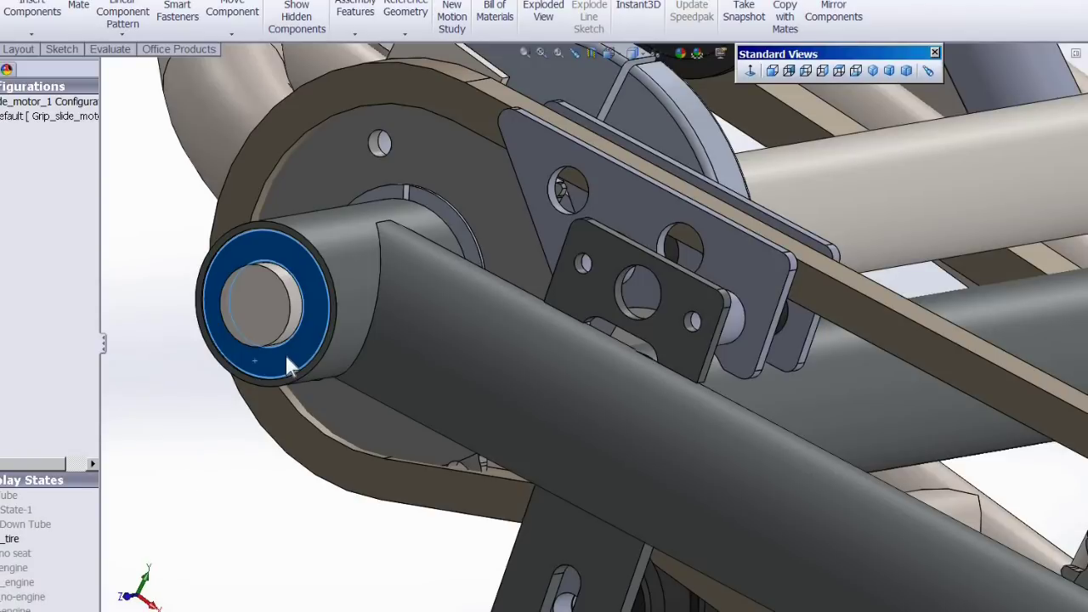
{"action": "left_click", "coordinate": [222, 477]}
{"action": "key", "text": "ctrl+shift+z"}
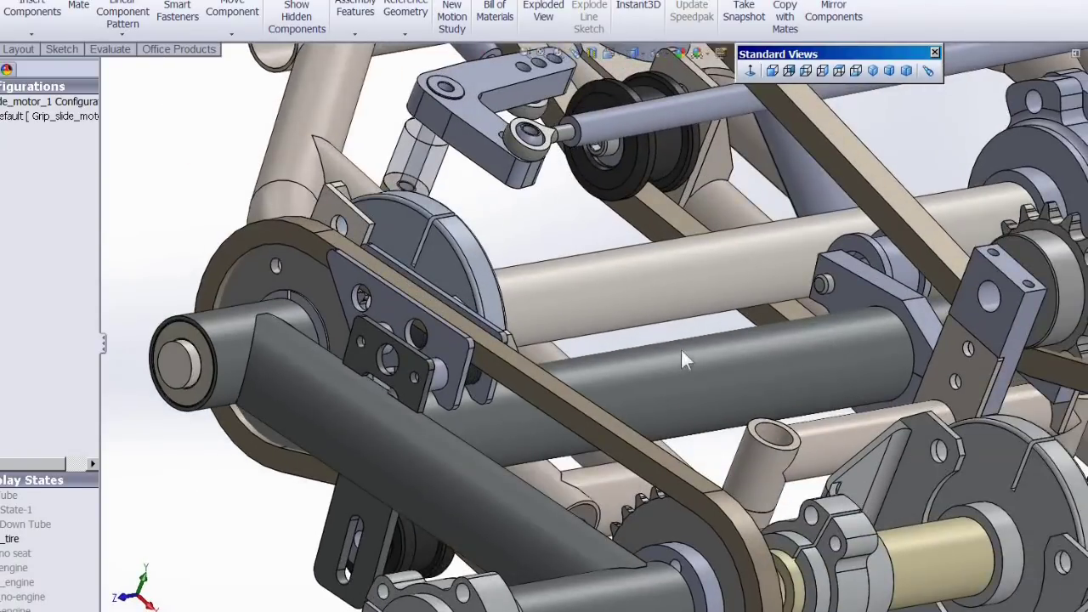
{"action": "left_click", "coordinate": [638, 292]}
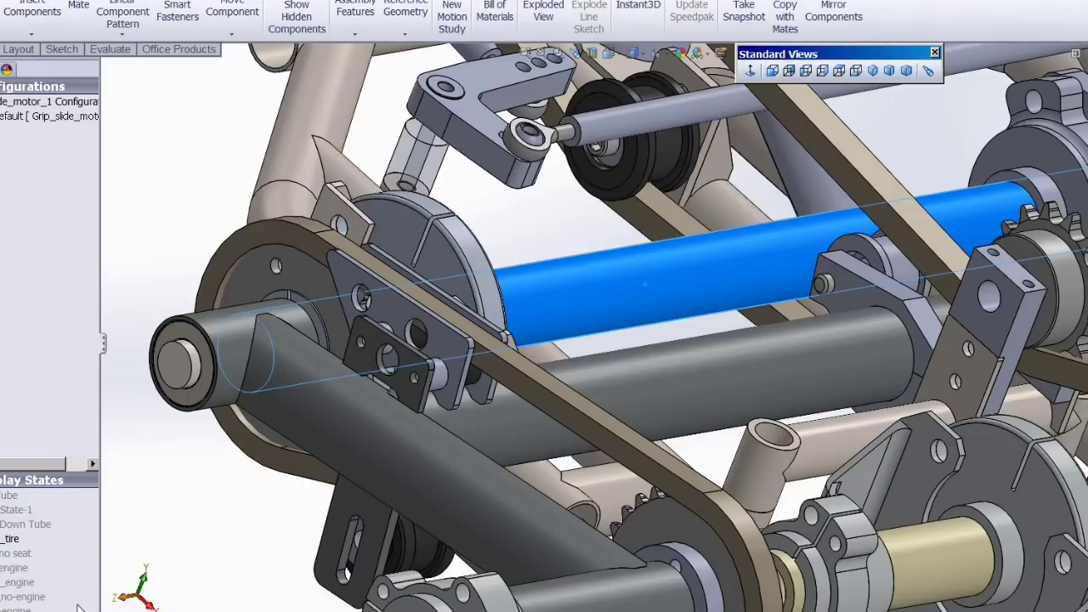
Step: Zoom out to the whole assembly and drag the handle grip to a new position
{"action": "key", "text": "ctrl+shift+z"}
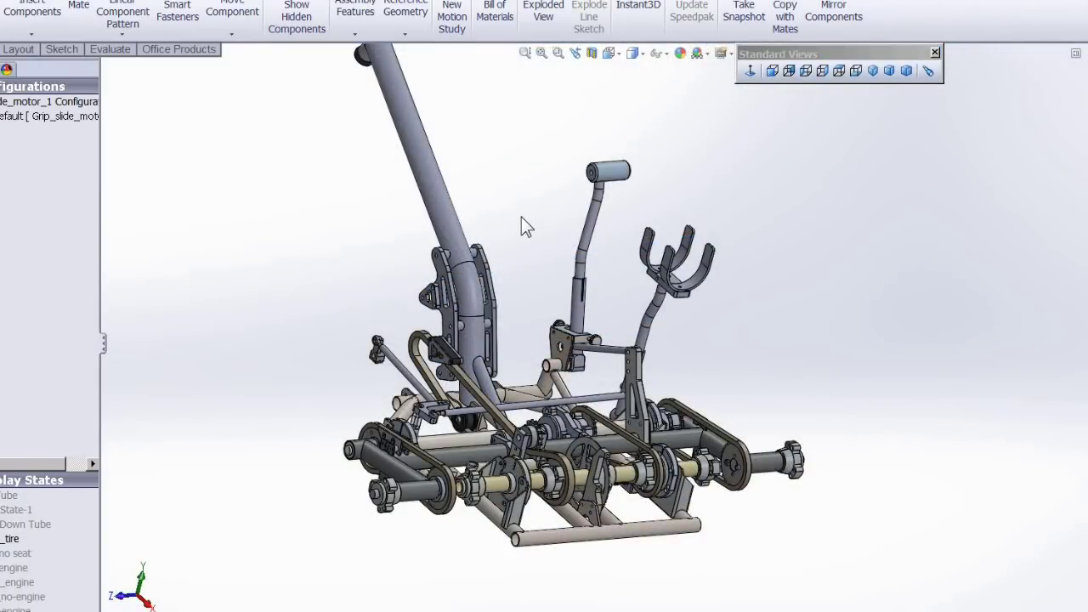
{"action": "left_click", "coordinate": [617, 174]}
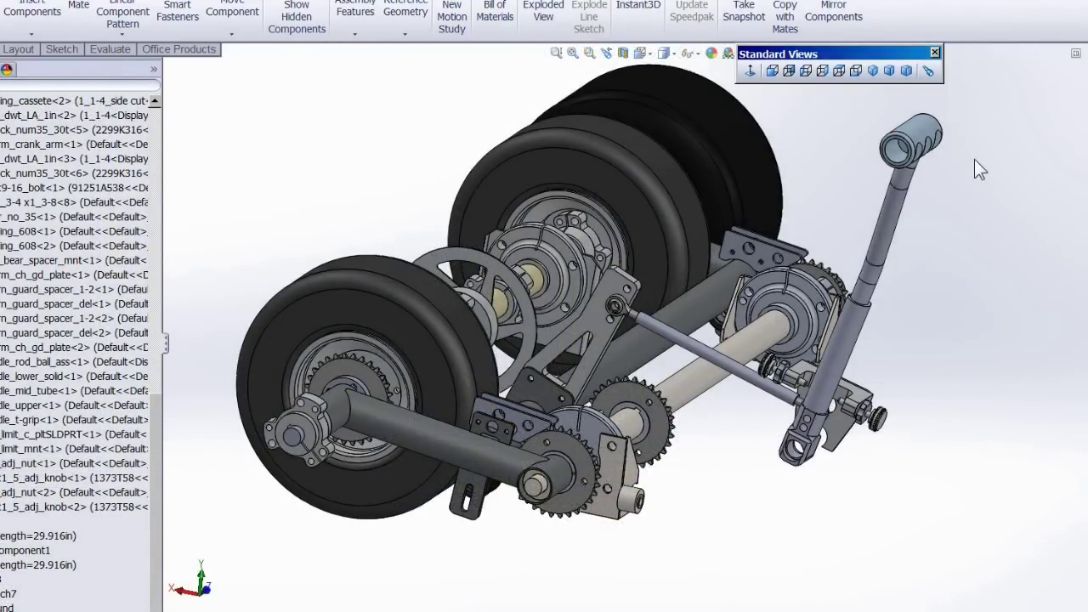
{"action": "left_click", "coordinate": [939, 129]}
{"action": "left_click_drag", "start_coordinate": [933, 135], "coordinate": [950, 155]}
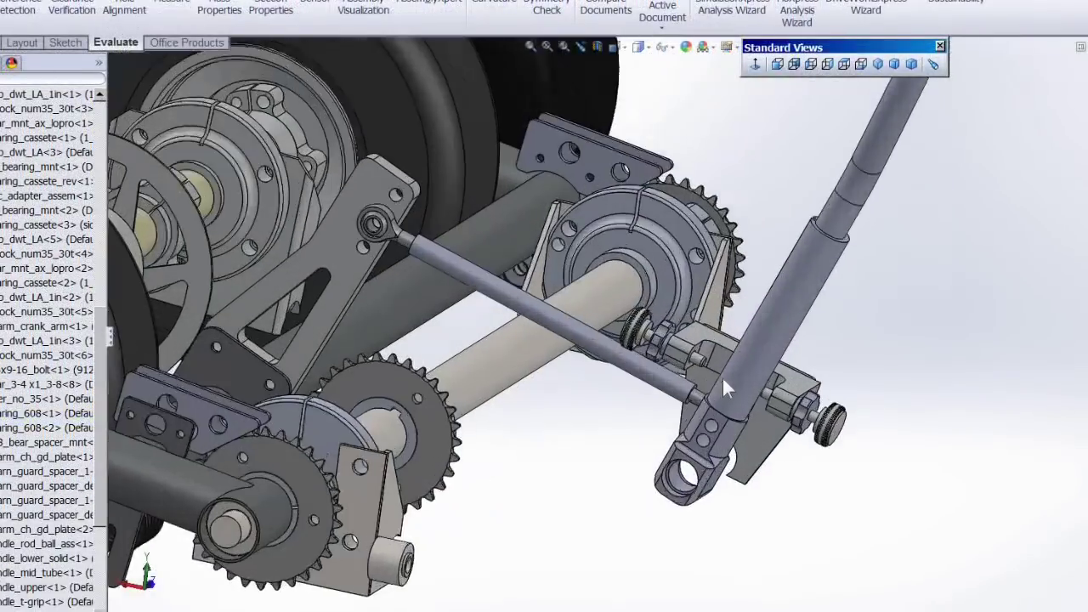
Step: Zoom in and select the pins of both adjustment knobs
{"action": "scroll", "coordinate": [723, 378], "scroll_direction": "down", "scroll_amount": 3}
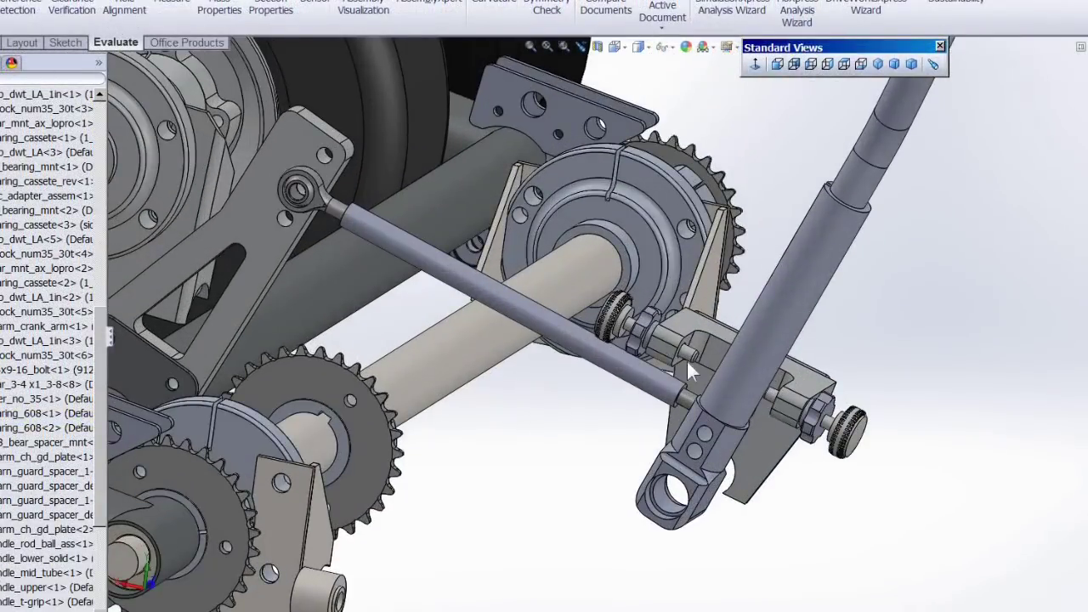
{"action": "scroll", "coordinate": [687, 362], "scroll_direction": "down", "scroll_amount": 5}
{"action": "left_click", "coordinate": [684, 344]}
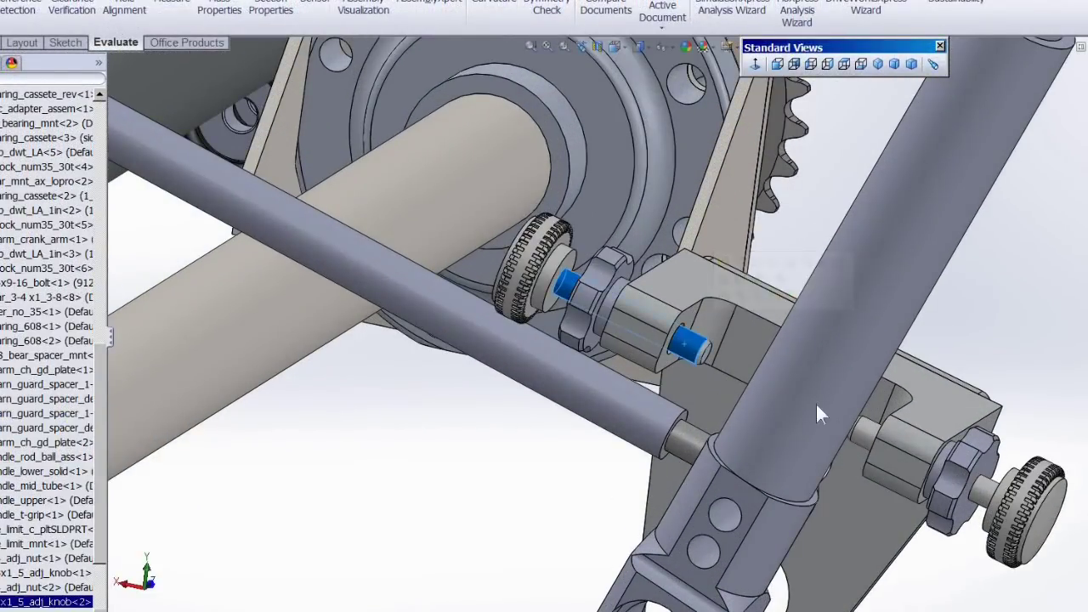
{"action": "left_click", "coordinate": [863, 432]}
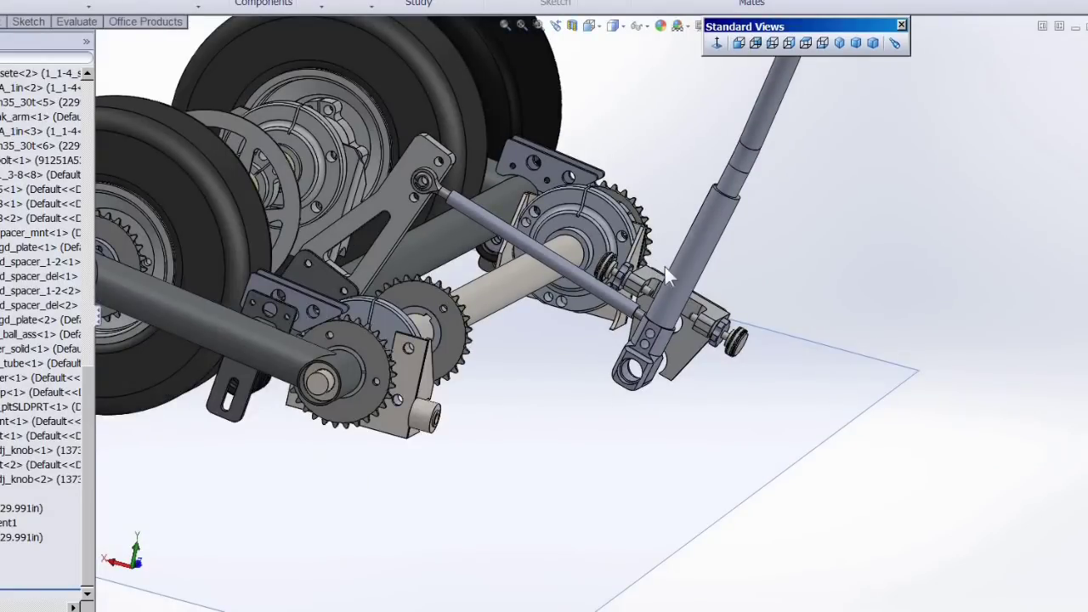
Step: Apply the saved roll_left view orientation to the rear axle assembly
{"action": "left_click", "coordinate": [896, 42]}
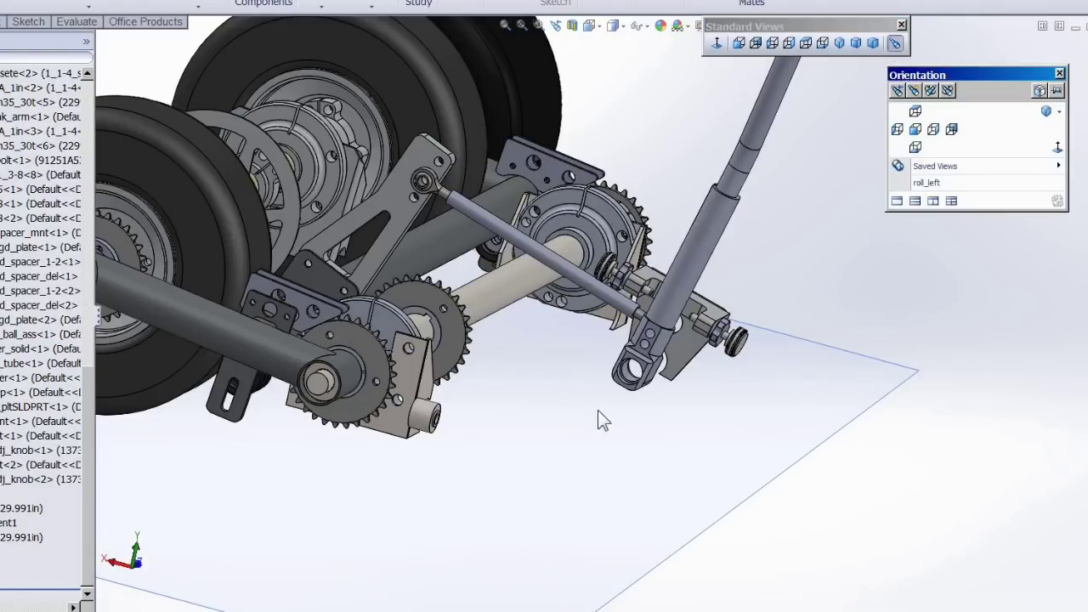
{"action": "left_click", "coordinate": [927, 182]}
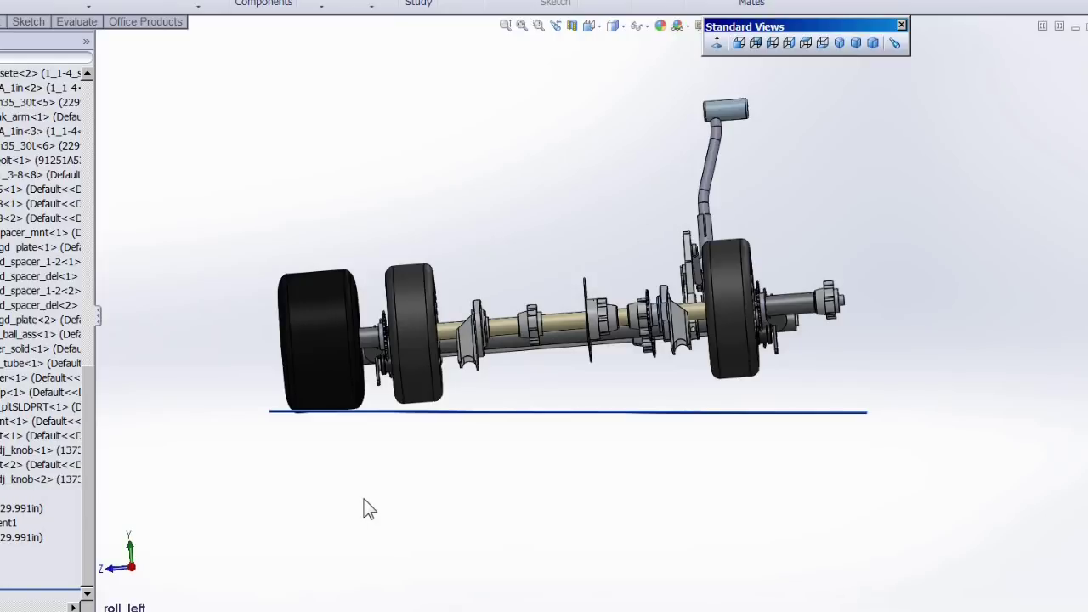
Step: Orbit and zoom around the steering linkage and rear axle for a closer look
{"action": "middle_click_drag", "start_coordinate": [612, 408], "coordinate": [481, 465]}
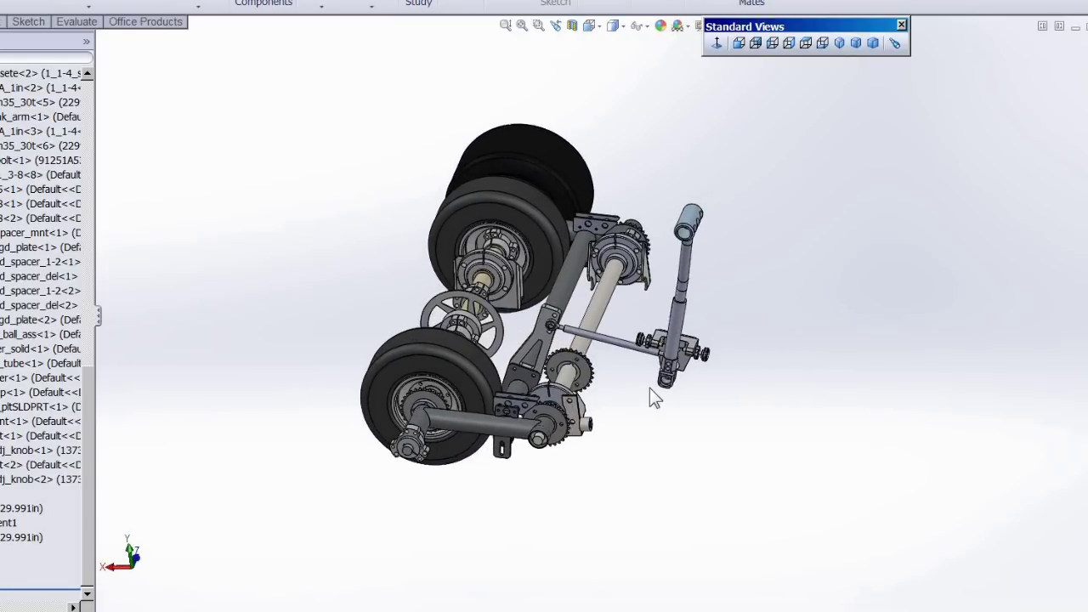
{"action": "scroll", "coordinate": [656, 393], "scroll_direction": "down", "scroll_amount": 6}
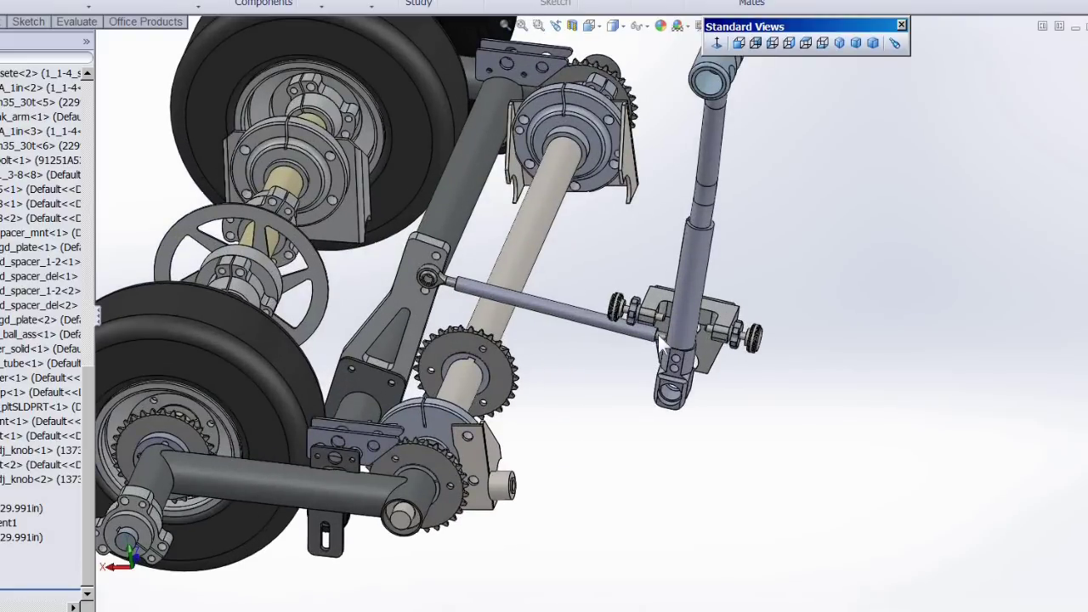
{"action": "scroll", "coordinate": [678, 340], "scroll_direction": "down", "scroll_amount": 2}
{"action": "scroll", "coordinate": [679, 340], "scroll_direction": "down", "scroll_amount": 1}
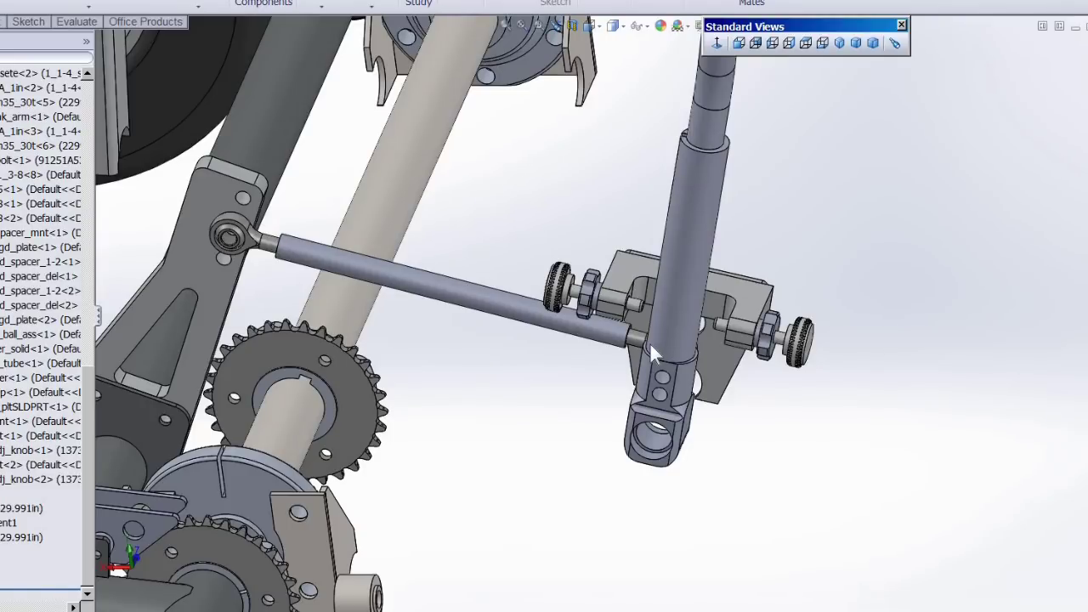
{"action": "scroll", "coordinate": [554, 423], "scroll_direction": "up", "scroll_amount": 3}
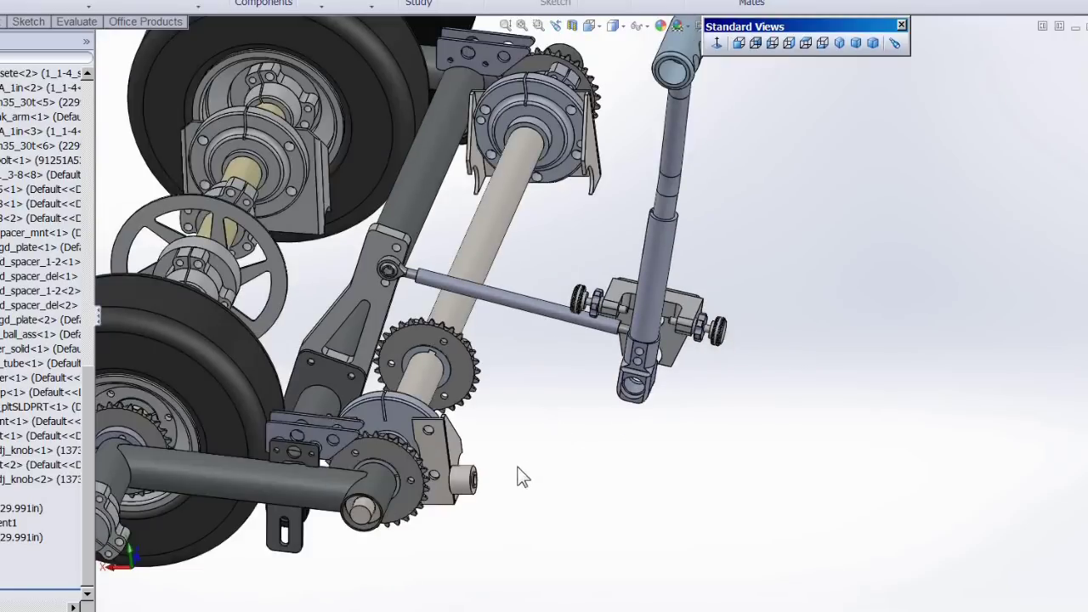
{"action": "middle_click_drag", "start_coordinate": [517, 476], "coordinate": [492, 431]}
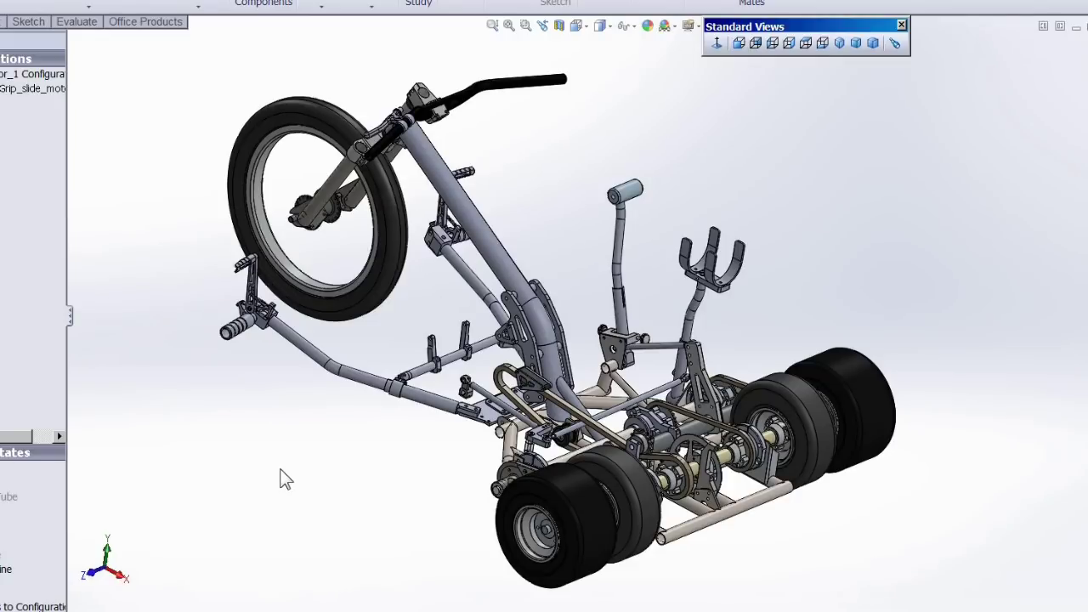
{"action": "middle_click_drag", "start_coordinate": [233, 495], "coordinate": [340, 430]}
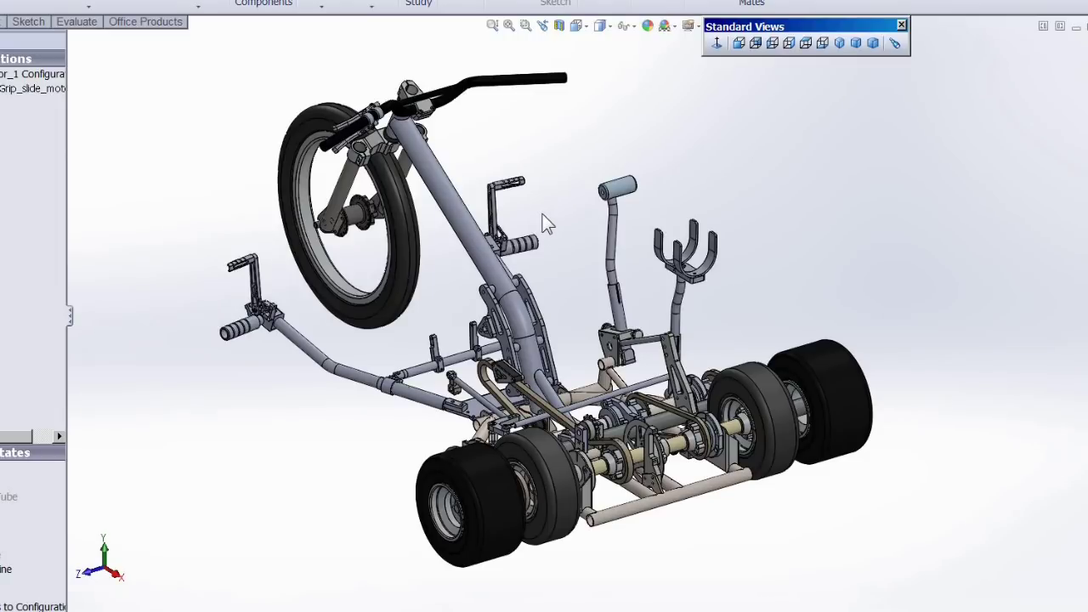
{"action": "left_click", "coordinate": [614, 188]}
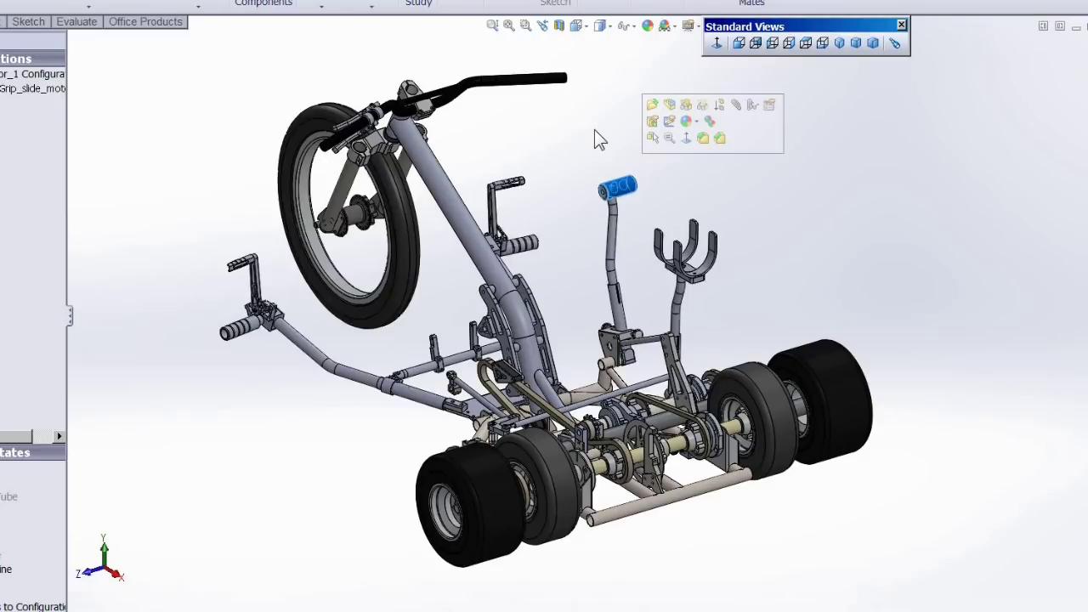
{"action": "left_click", "coordinate": [643, 232]}
{"action": "middle_click_drag", "start_coordinate": [644, 232], "coordinate": [672, 302]}
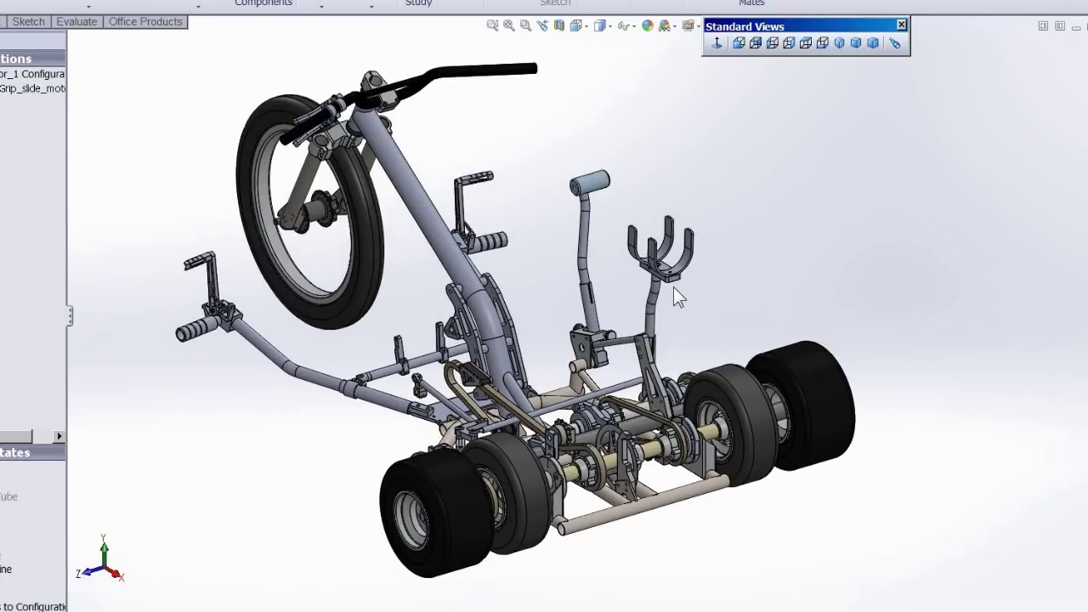
{"action": "scroll", "coordinate": [673, 287], "scroll_direction": "down", "scroll_amount": 5}
{"action": "left_click", "coordinate": [673, 236]}
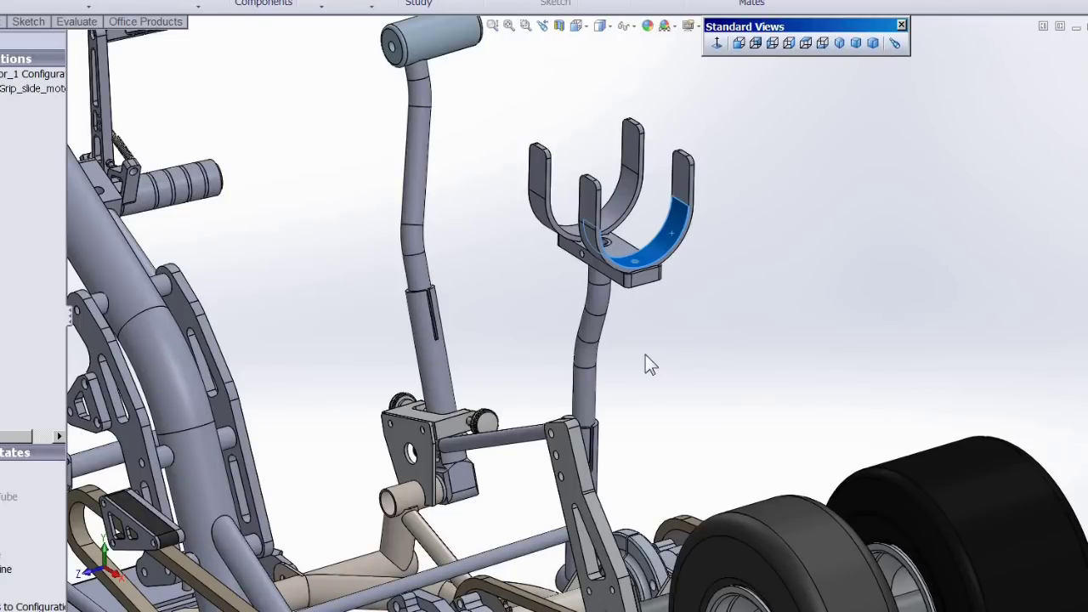
{"action": "scroll", "coordinate": [639, 367], "scroll_direction": "up", "scroll_amount": 2}
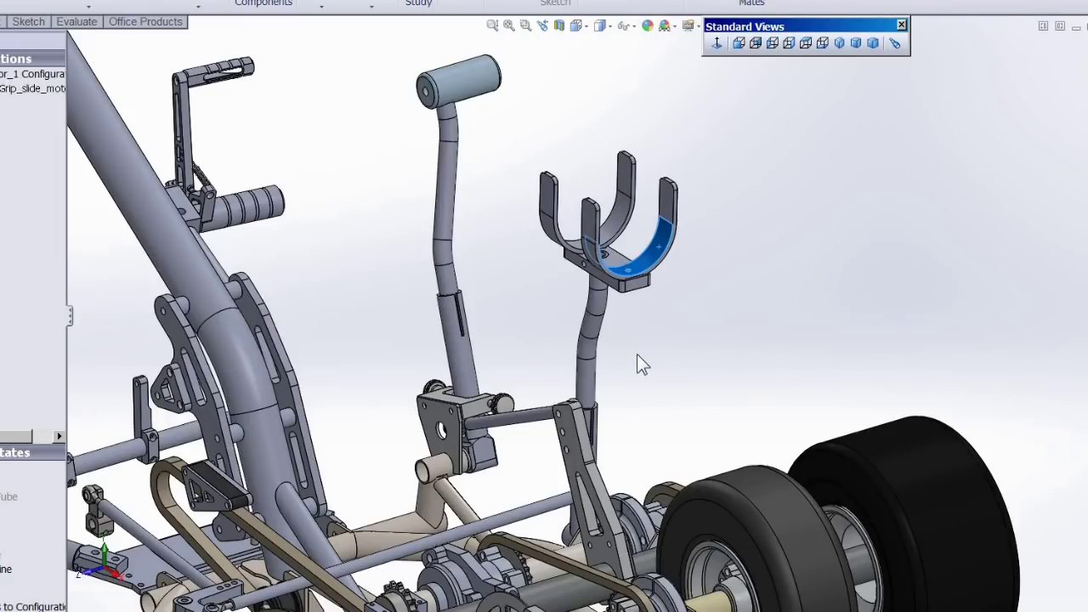
{"action": "middle_click_drag", "start_coordinate": [642, 355], "coordinate": [682, 297]}
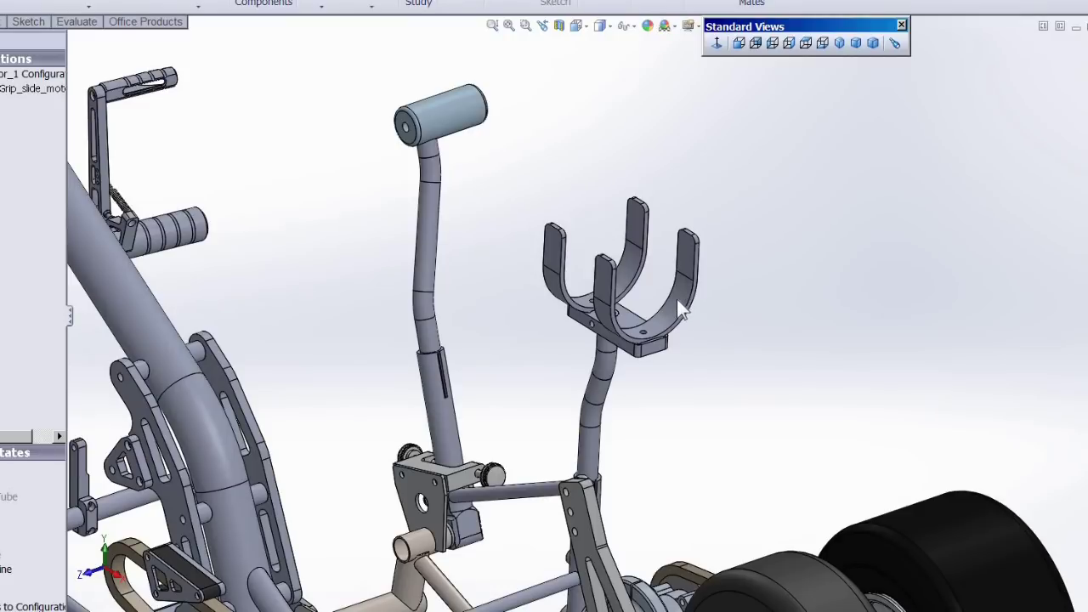
{"action": "left_click", "coordinate": [677, 299]}
{"action": "left_click", "coordinate": [630, 267]}
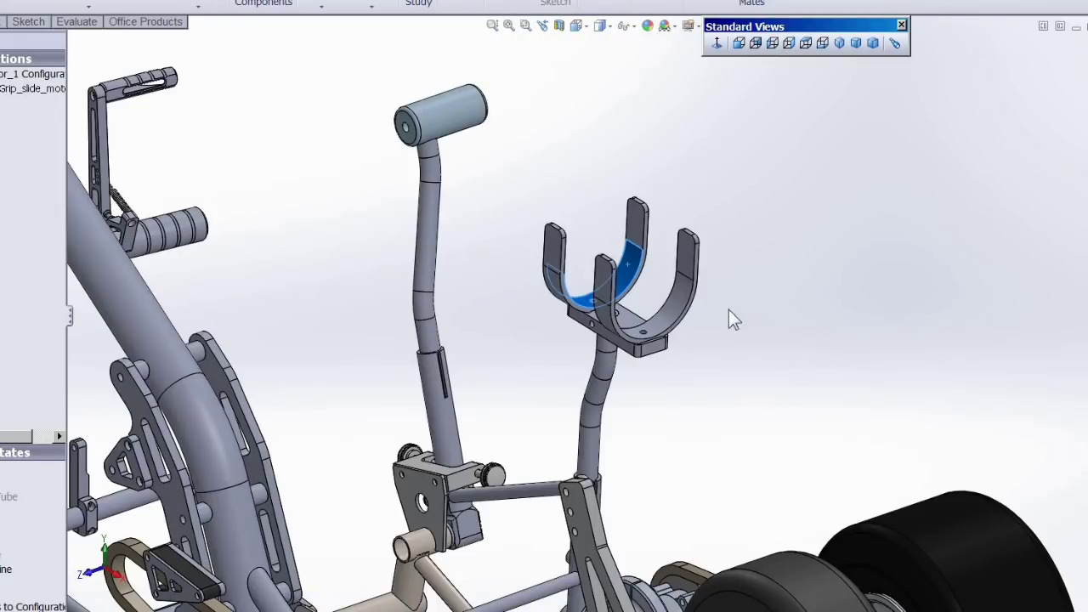
{"action": "left_click", "coordinate": [457, 108]}
{"action": "left_click_drag", "start_coordinate": [456, 108], "coordinate": [476, 168]}
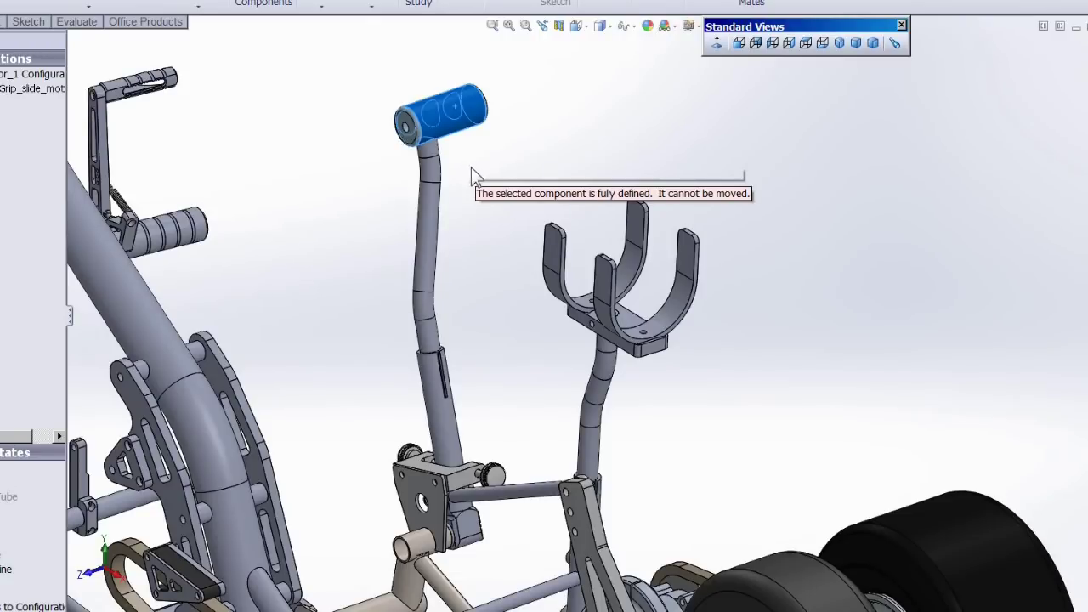
{"action": "left_click_drag", "start_coordinate": [473, 170], "coordinate": [503, 242]}
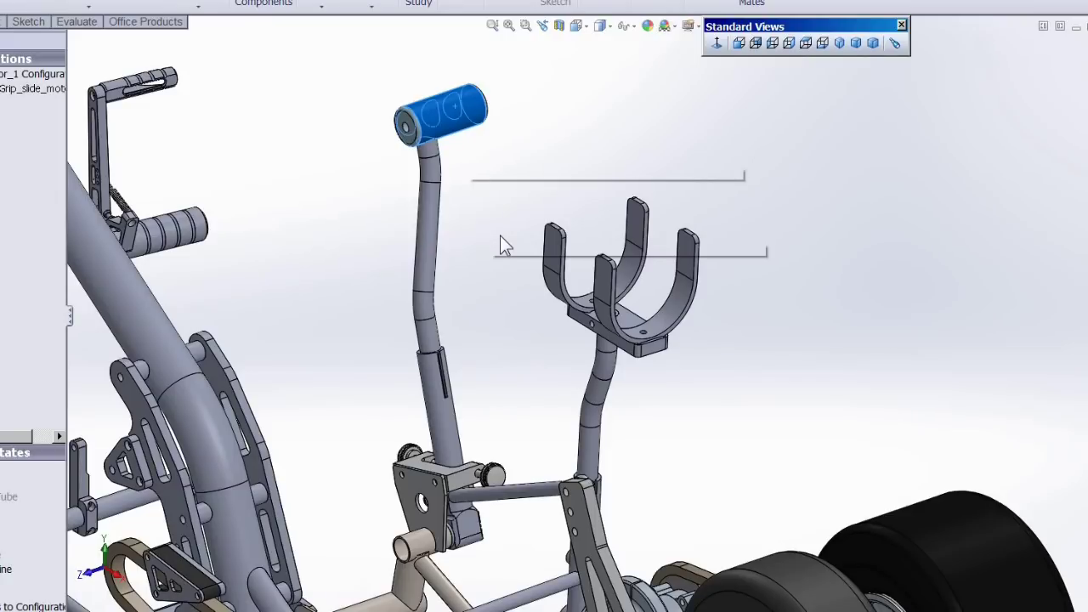
{"action": "left_click", "coordinate": [576, 136]}
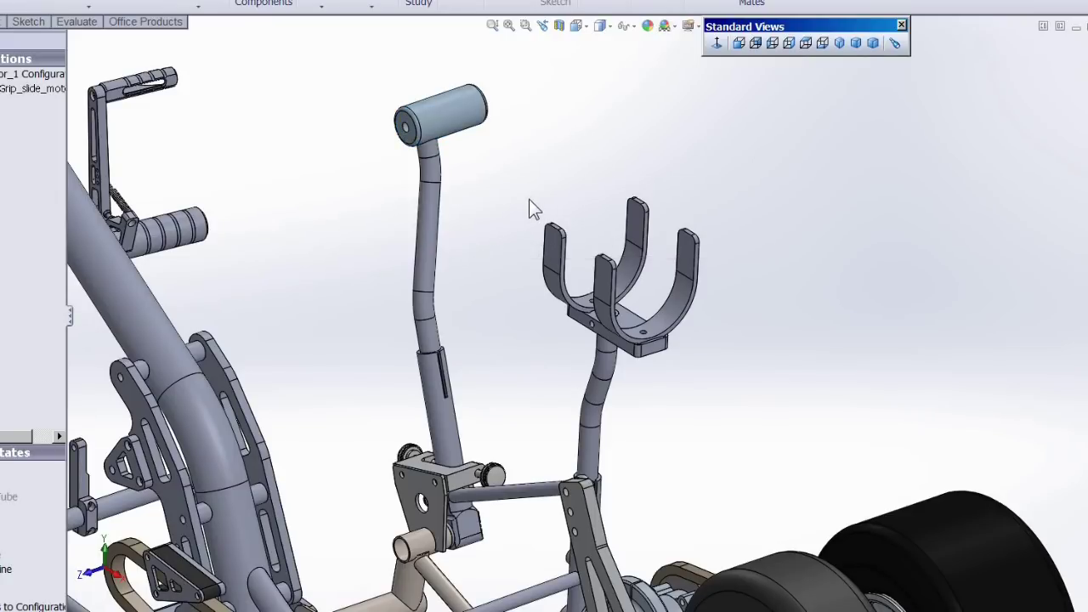
{"action": "scroll", "coordinate": [515, 368], "scroll_direction": "down", "scroll_amount": 4}
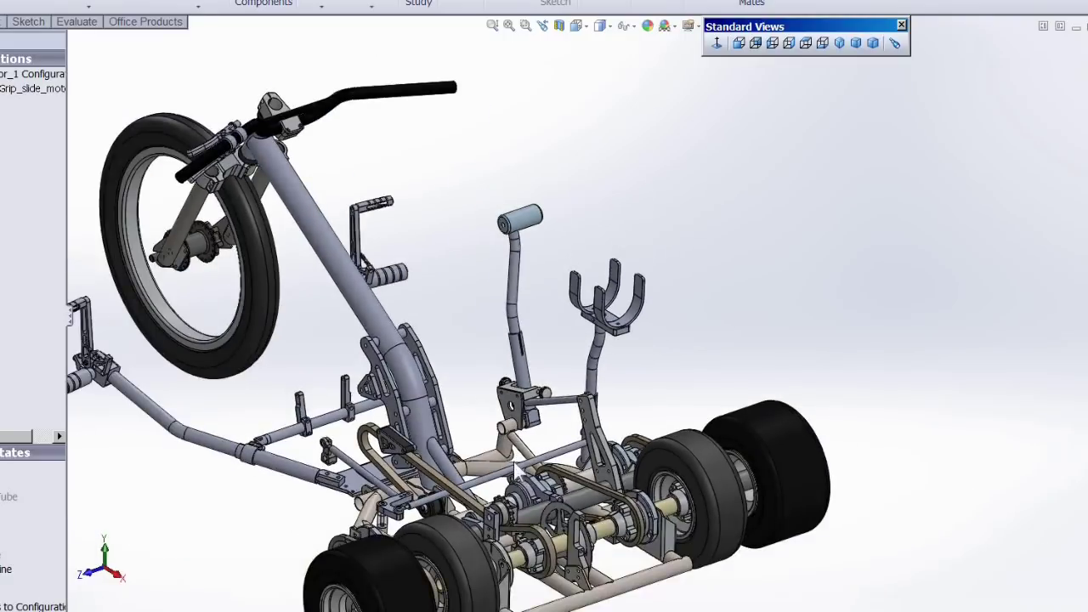
{"action": "scroll", "coordinate": [513, 462], "scroll_direction": "up", "scroll_amount": 6}
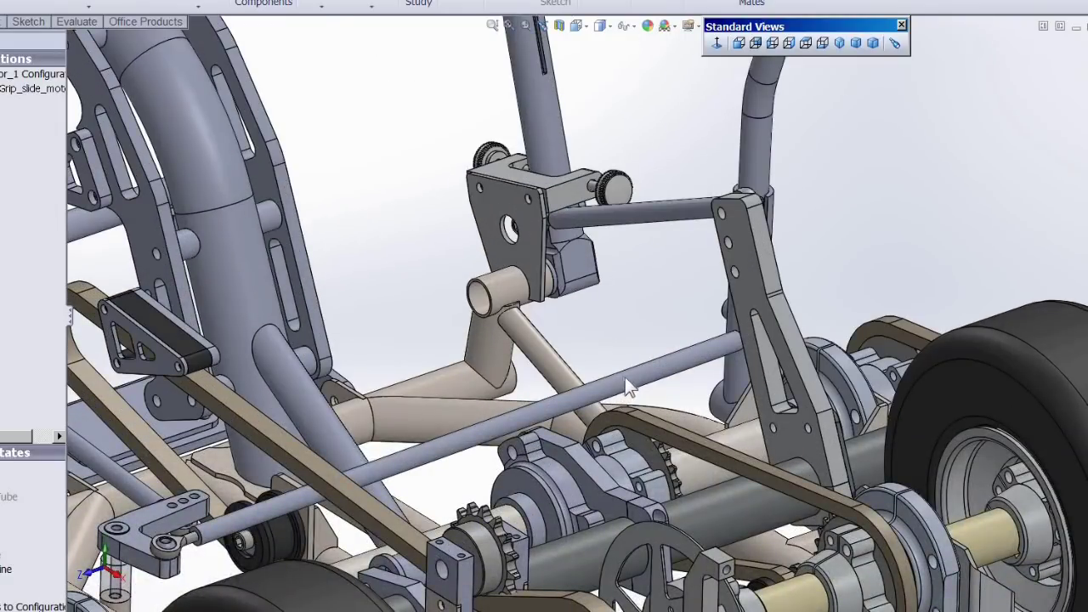
{"action": "left_click", "coordinate": [625, 377]}
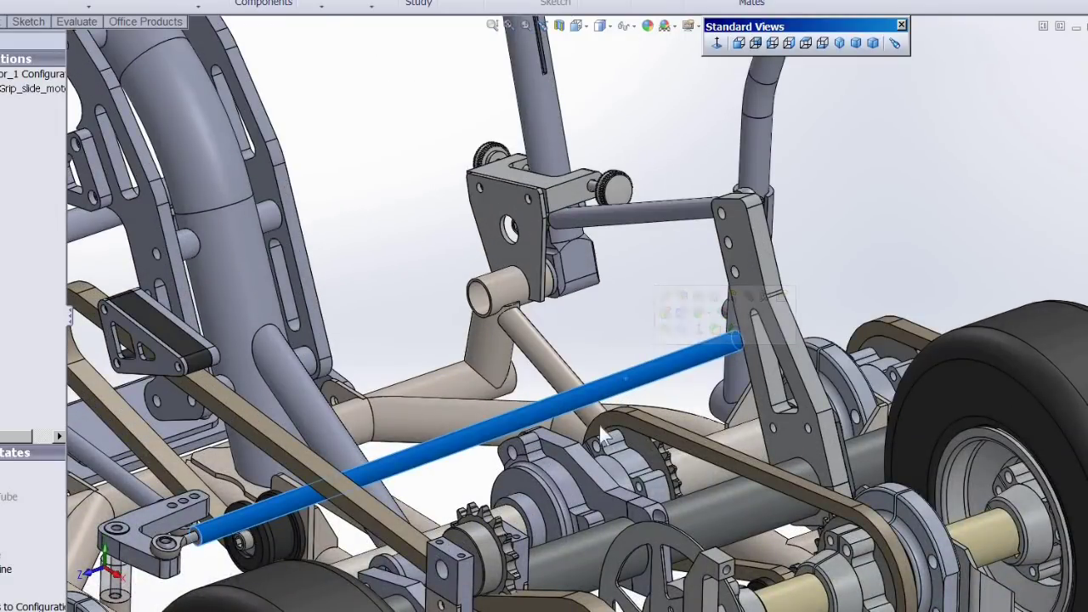
{"action": "scroll", "coordinate": [582, 356], "scroll_direction": "down", "scroll_amount": 2}
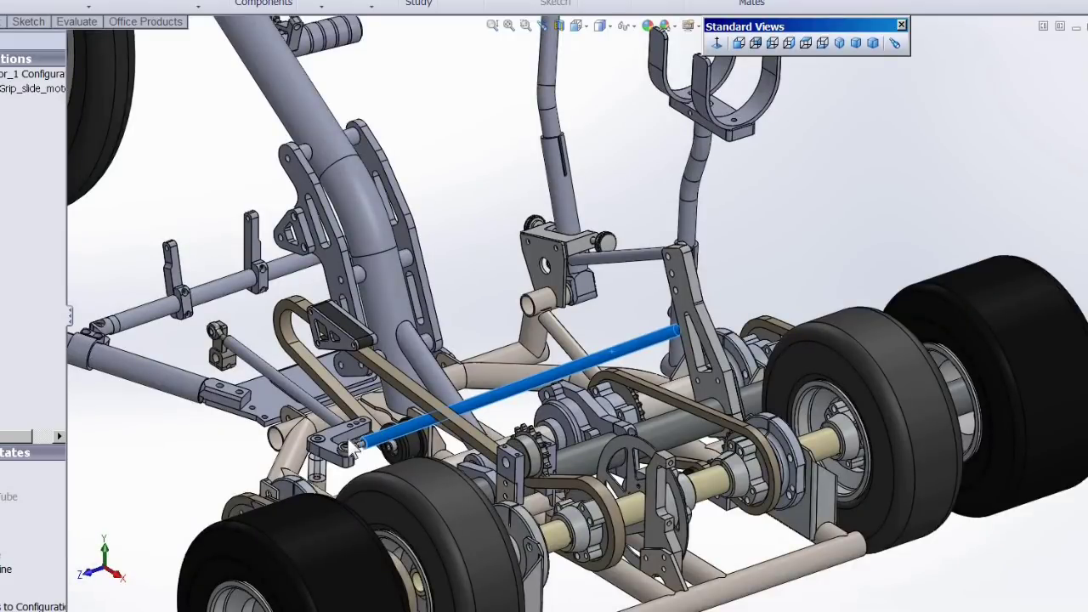
{"action": "scroll", "coordinate": [360, 452], "scroll_direction": "up", "scroll_amount": 3}
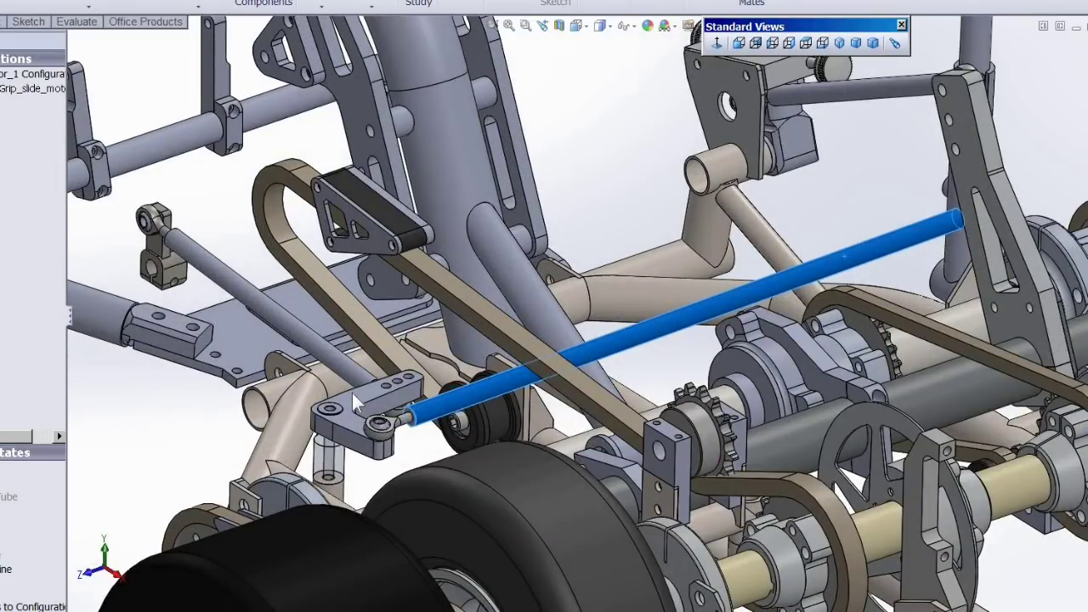
{"action": "left_click", "coordinate": [355, 404]}
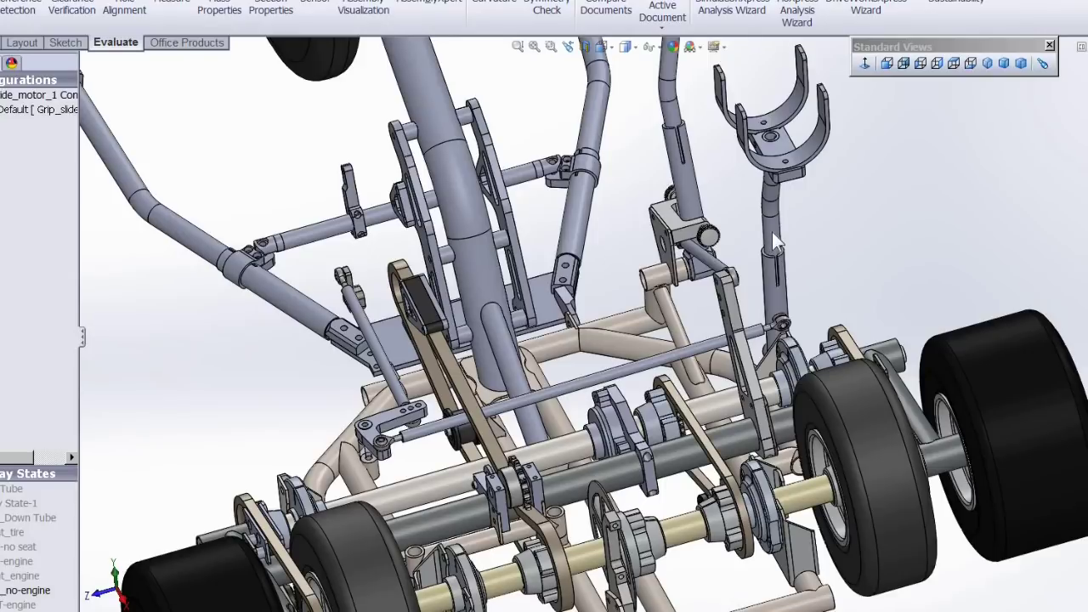
{"action": "left_click", "coordinate": [772, 232]}
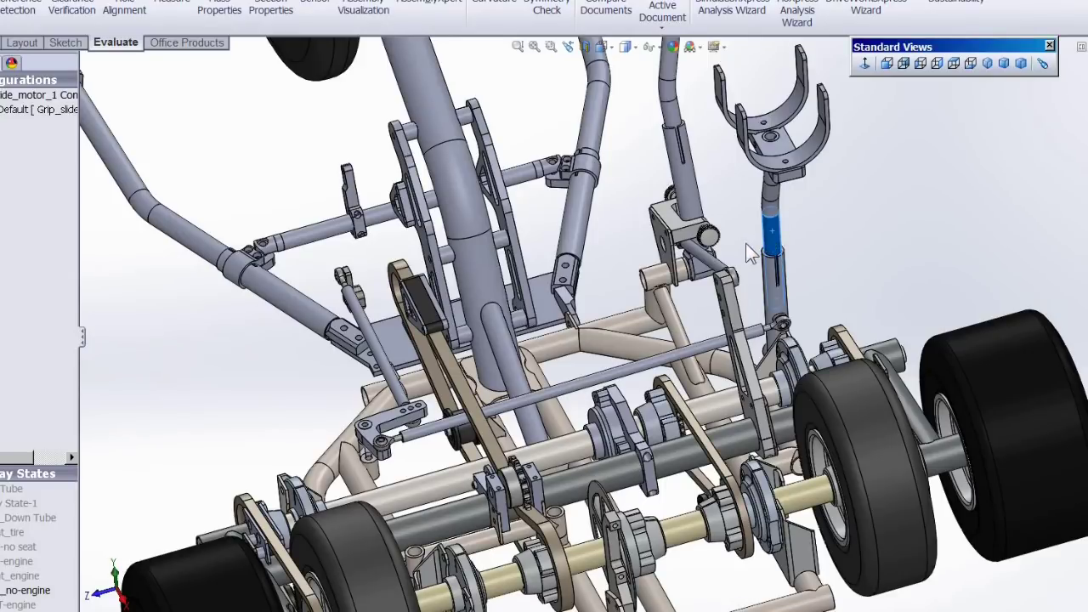
{"action": "left_click_drag", "start_coordinate": [729, 255], "coordinate": [778, 250]}
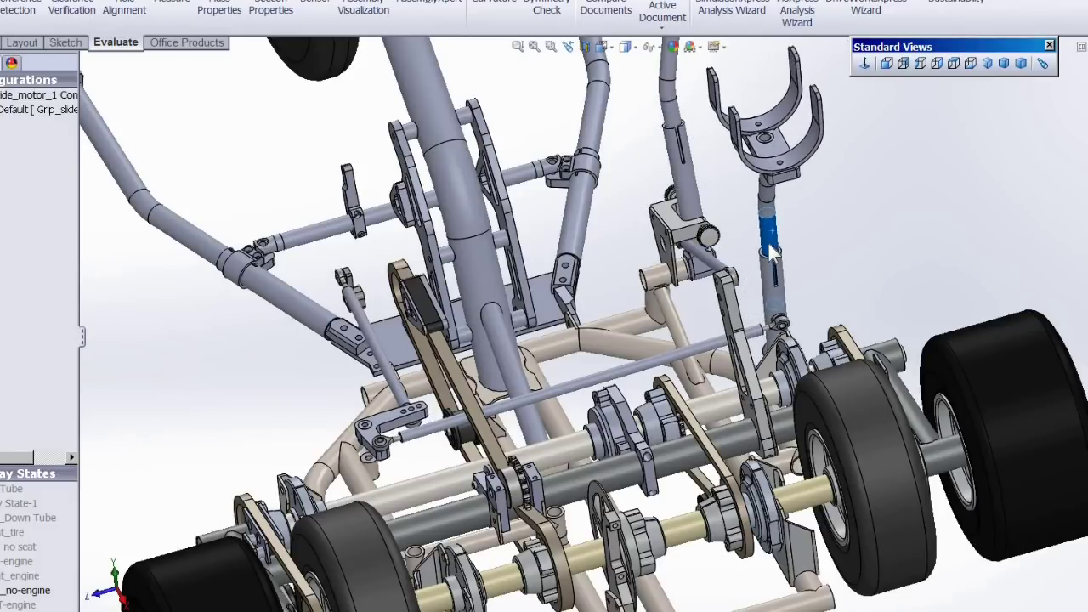
{"action": "scroll", "coordinate": [420, 419], "scroll_direction": "down", "scroll_amount": 10}
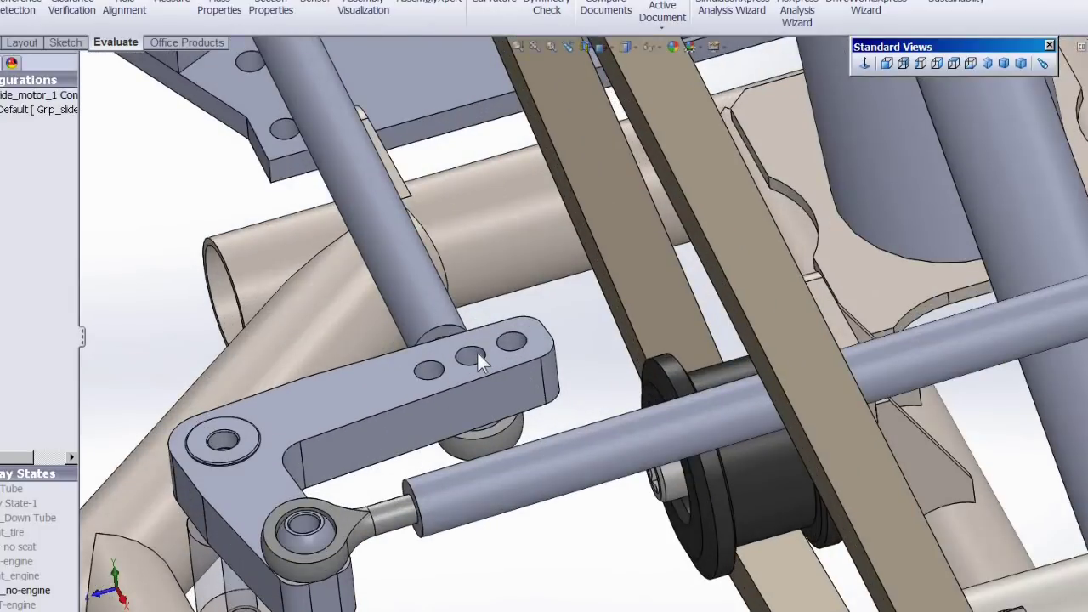
{"action": "left_click", "coordinate": [477, 352]}
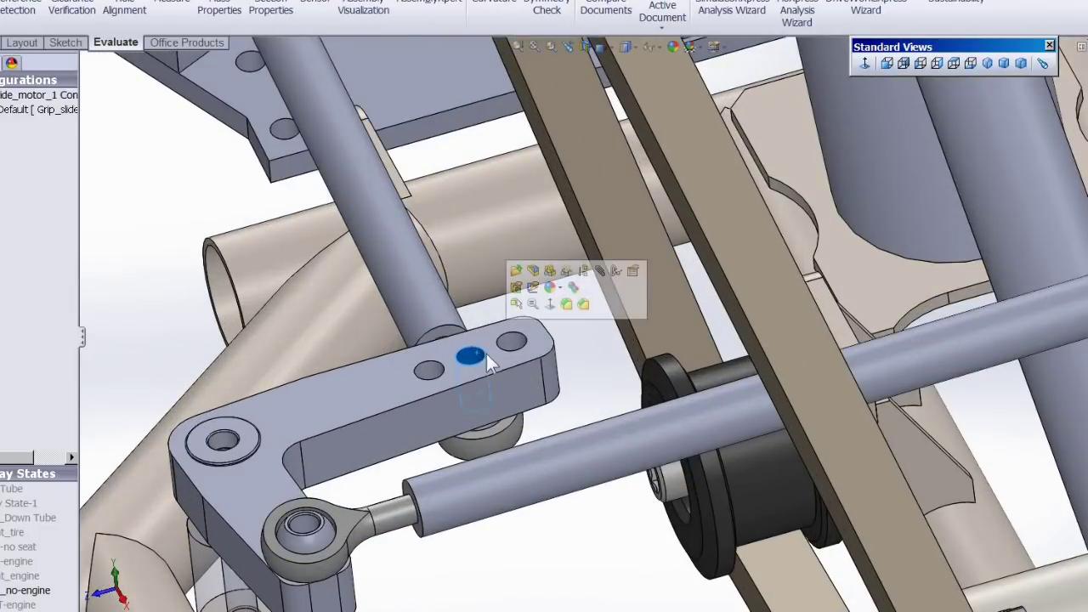
{"action": "left_click", "coordinate": [513, 342]}
{"action": "left_click", "coordinate": [429, 371]}
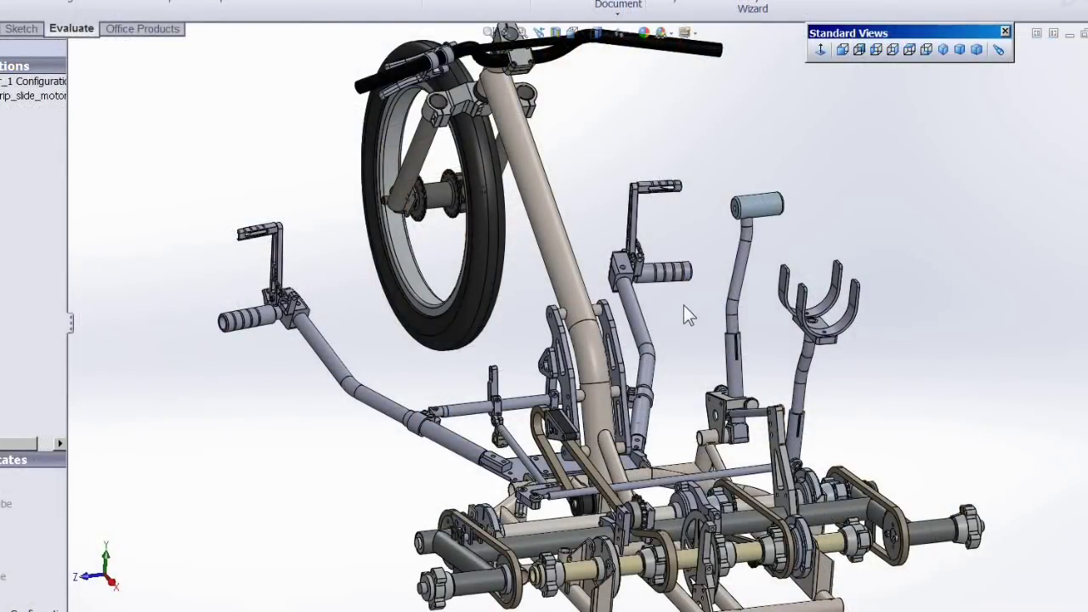
{"action": "scroll", "coordinate": [663, 200], "scroll_direction": "down", "scroll_amount": 10}
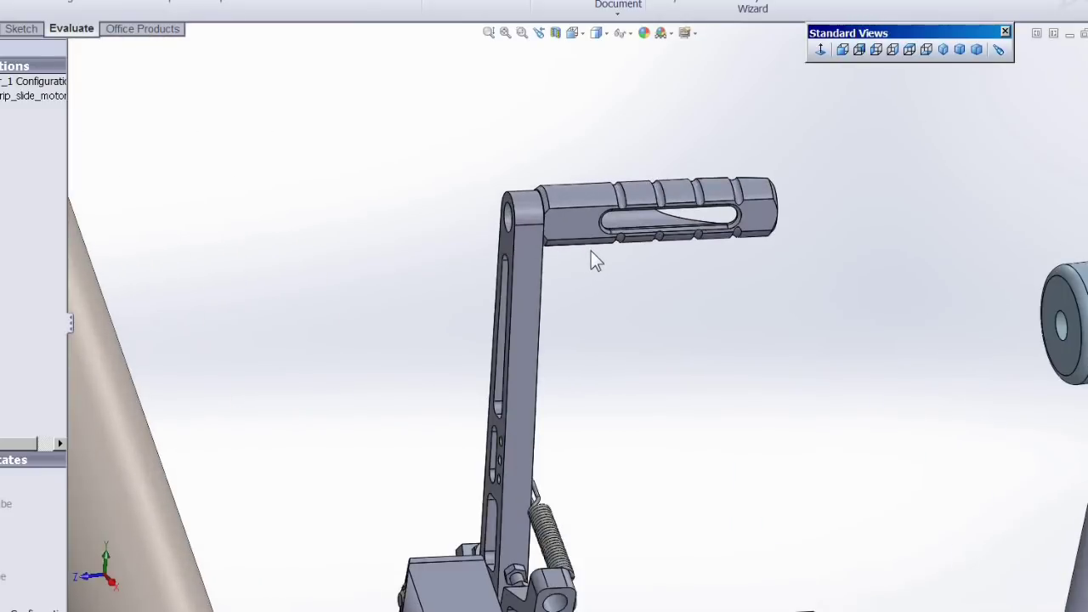
{"action": "left_click", "coordinate": [587, 202]}
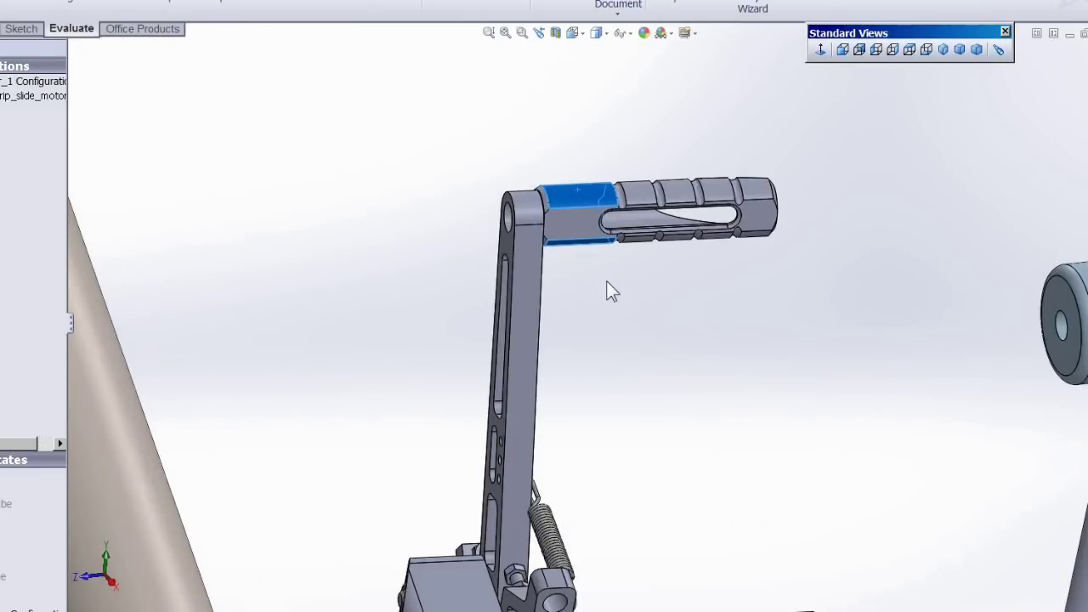
{"action": "scroll", "coordinate": [631, 352], "scroll_direction": "up", "scroll_amount": 10}
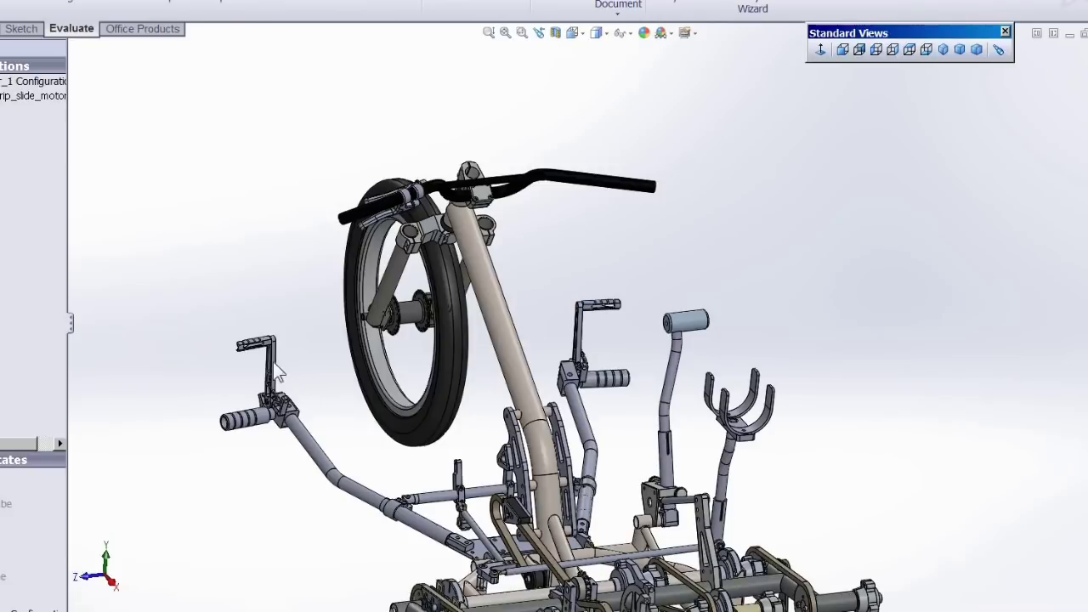
{"action": "scroll", "coordinate": [275, 369], "scroll_direction": "down", "scroll_amount": 10}
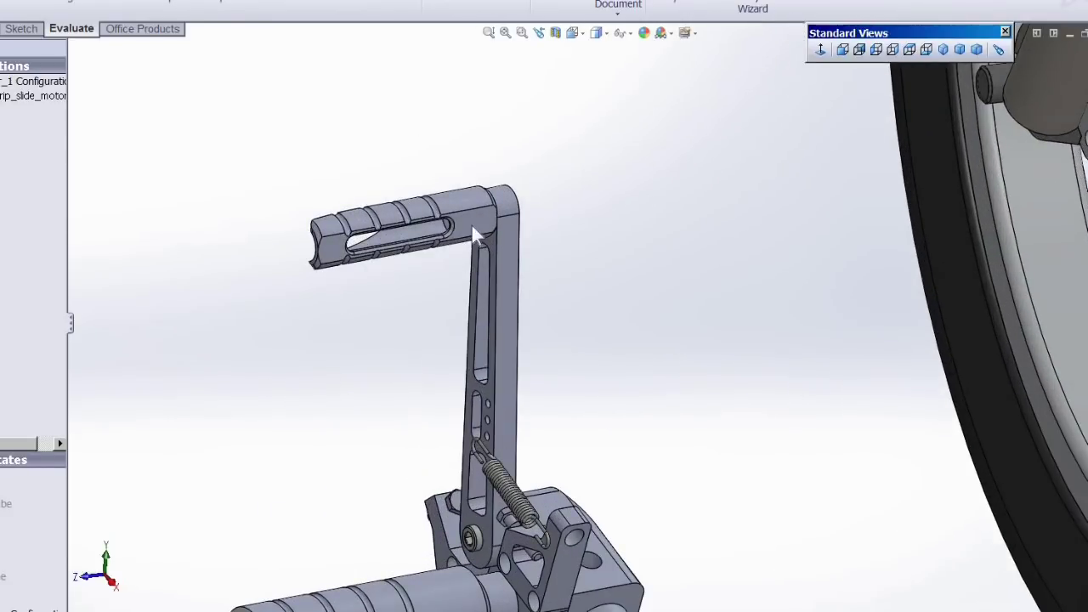
{"action": "left_click", "coordinate": [461, 195]}
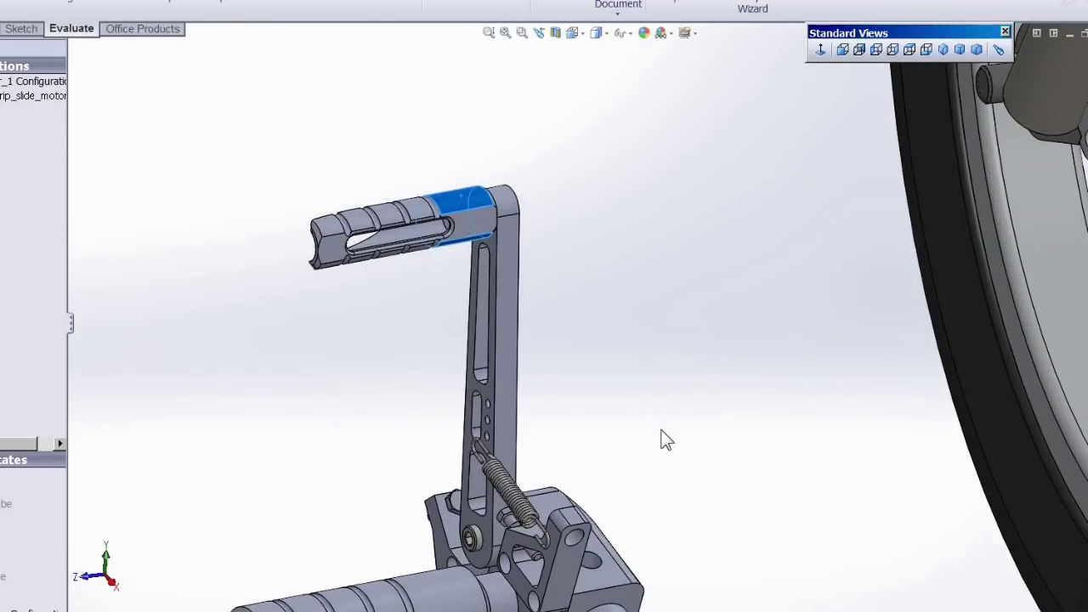
{"action": "scroll", "coordinate": [661, 432], "scroll_direction": "up", "scroll_amount": 8}
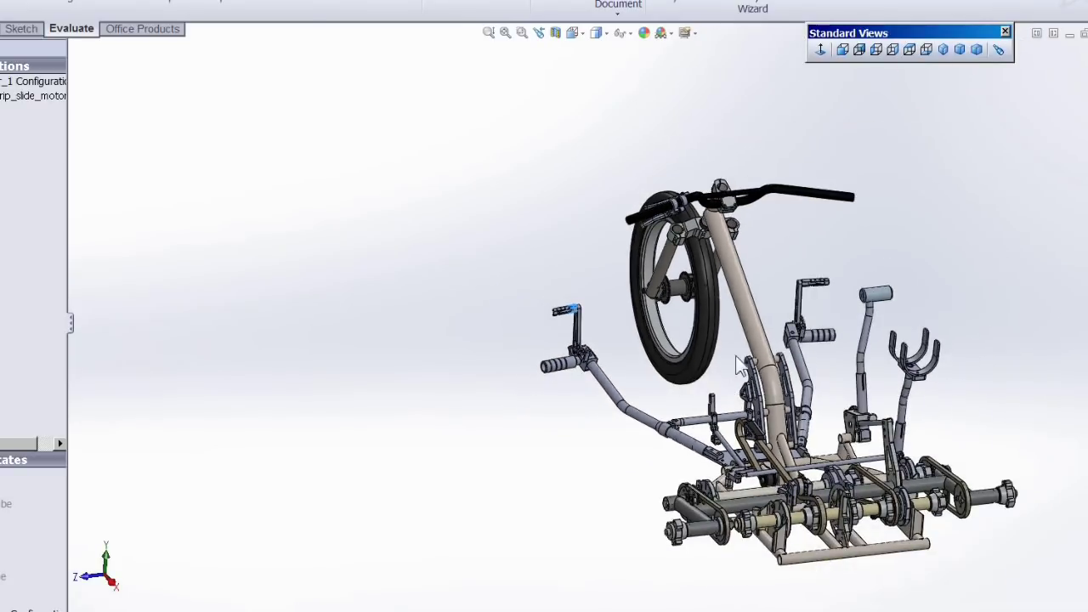
{"action": "middle_click_drag", "start_coordinate": [739, 365], "coordinate": [685, 284]}
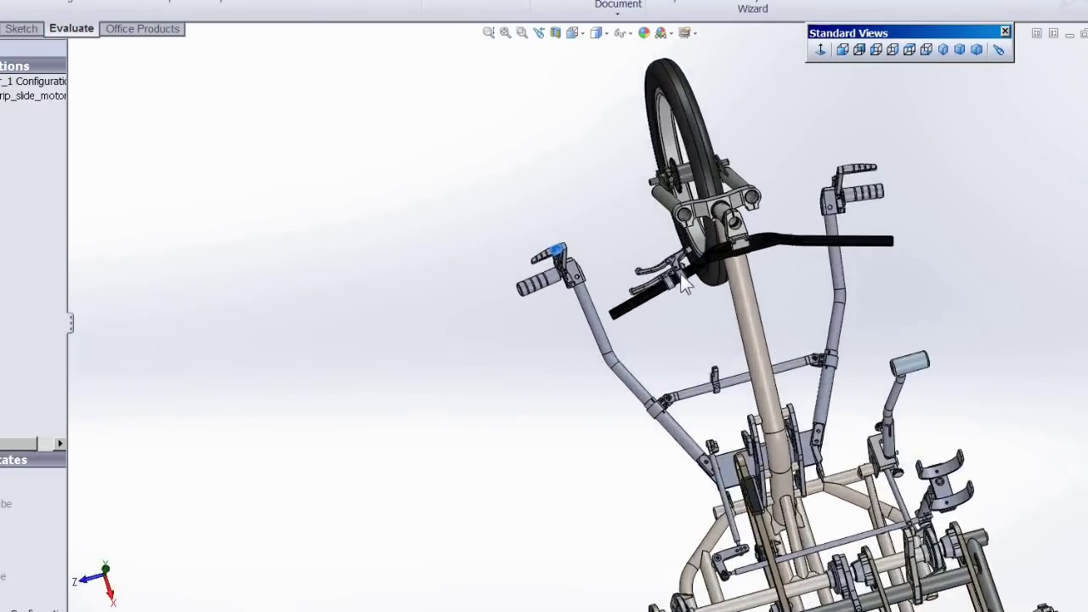
{"action": "scroll", "coordinate": [685, 284], "scroll_direction": "down", "scroll_amount": 8}
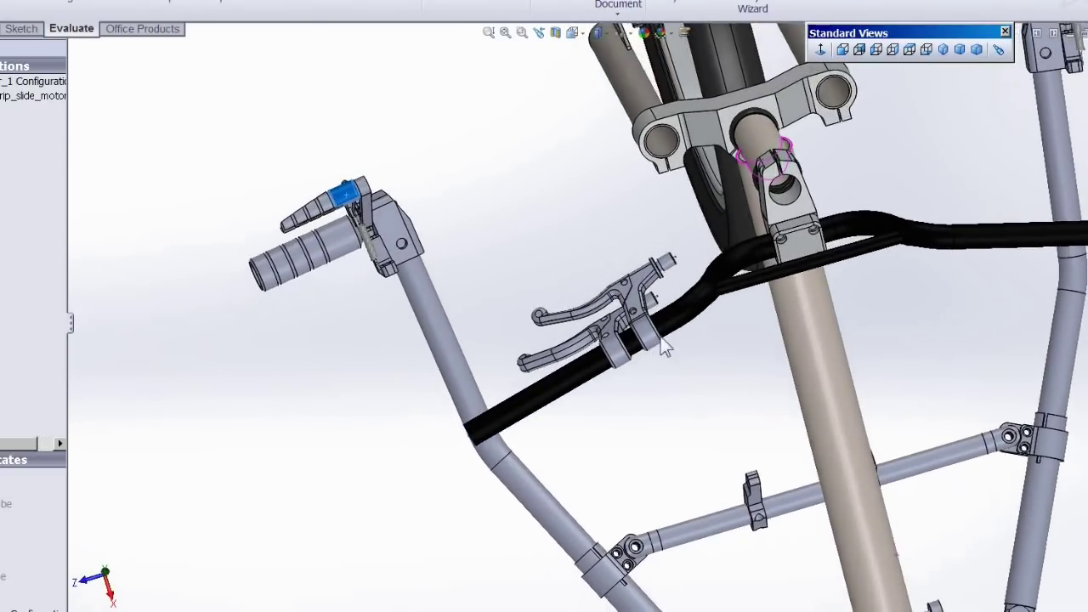
{"action": "scroll", "coordinate": [580, 351], "scroll_direction": "down", "scroll_amount": 1}
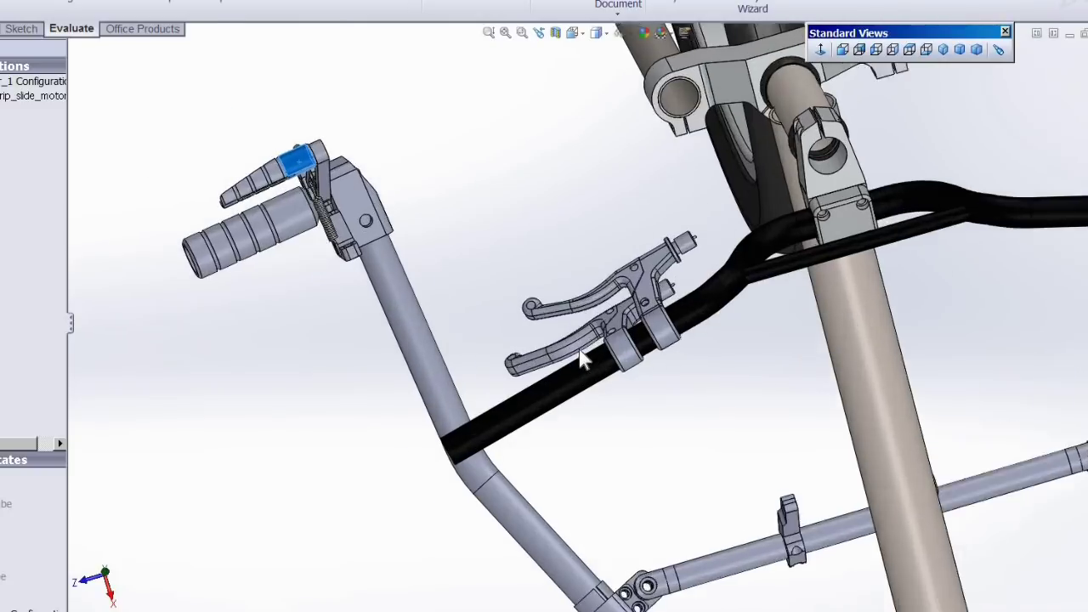
{"action": "scroll", "coordinate": [579, 349], "scroll_direction": "down", "scroll_amount": 1}
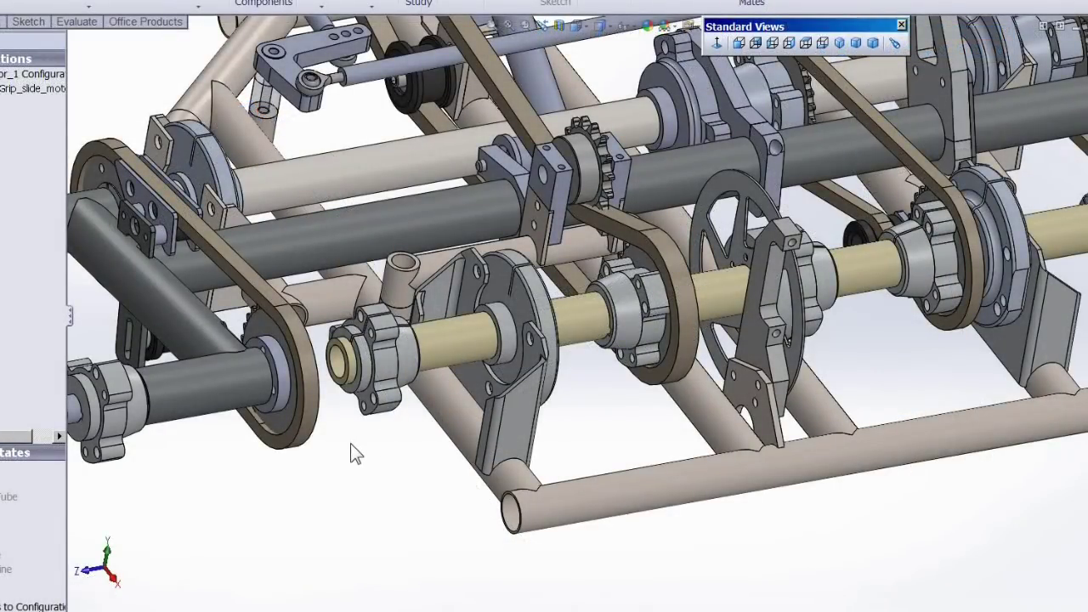
{"action": "left_click", "coordinate": [384, 362]}
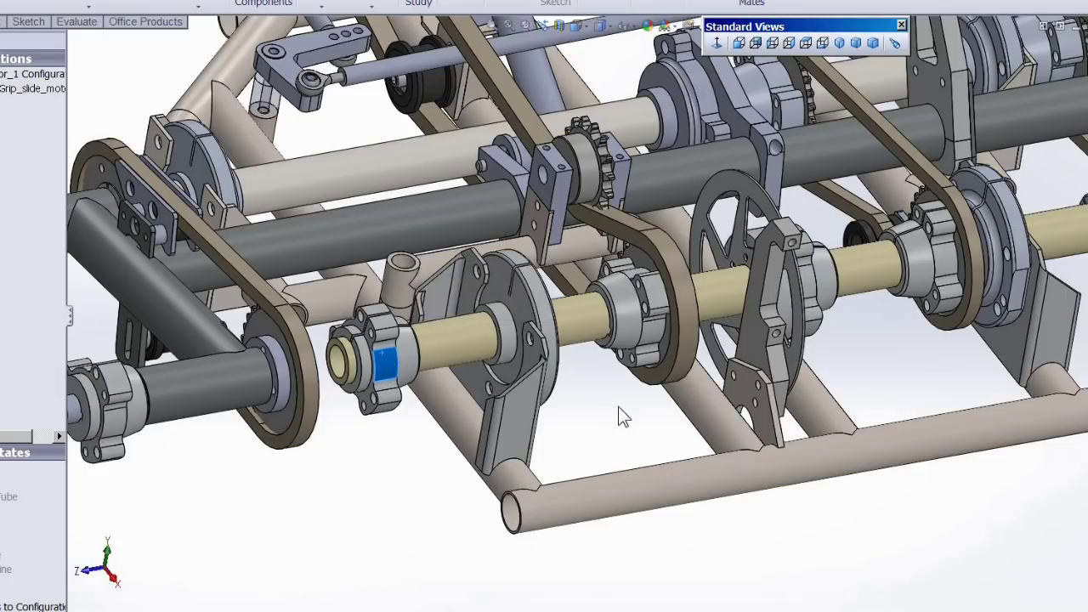
{"action": "left_click", "coordinate": [627, 320]}
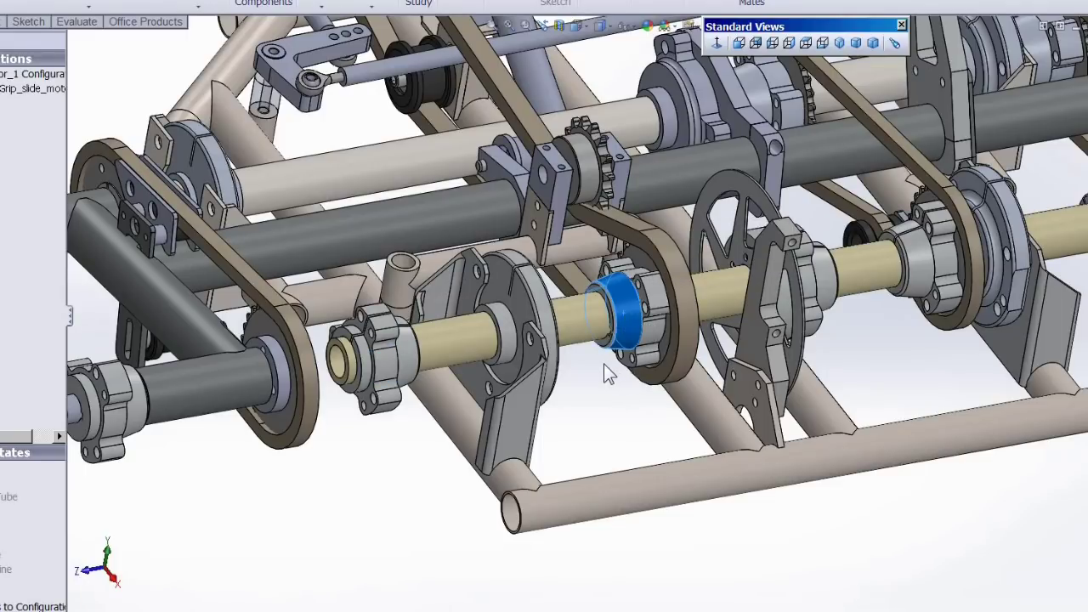
{"action": "middle_click_drag", "start_coordinate": [668, 418], "coordinate": [600, 454]}
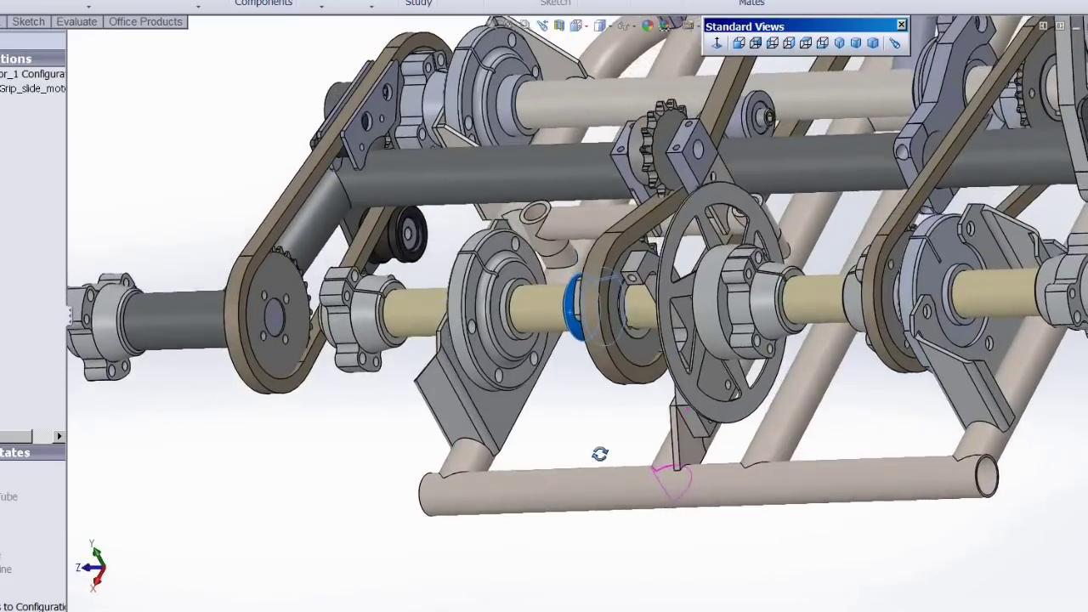
{"action": "scroll", "coordinate": [779, 323], "scroll_direction": "down", "scroll_amount": 5}
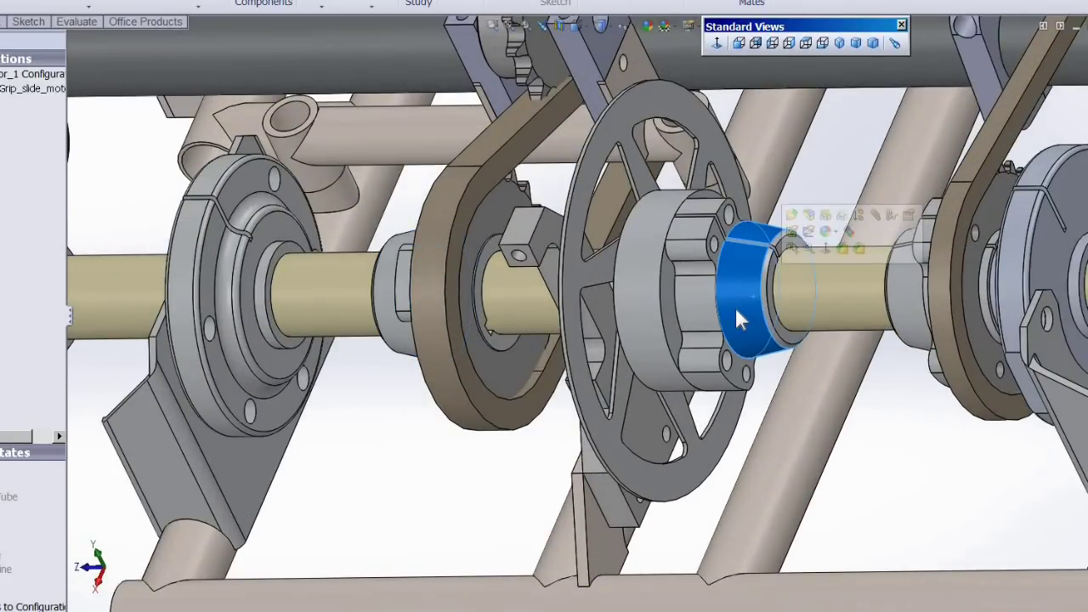
{"action": "left_click", "coordinate": [650, 313]}
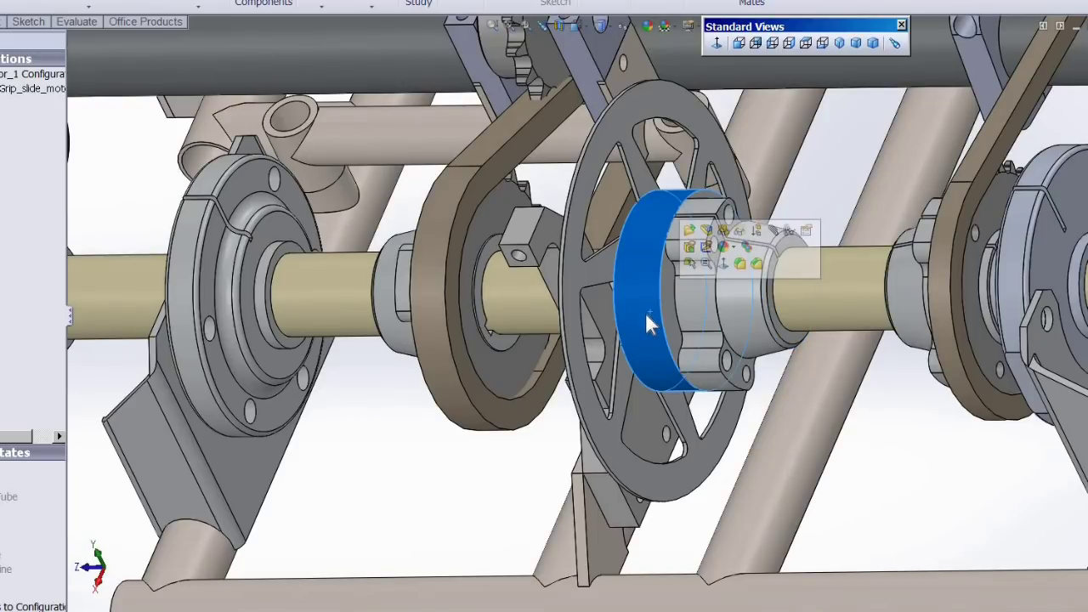
{"action": "left_click", "coordinate": [583, 269]}
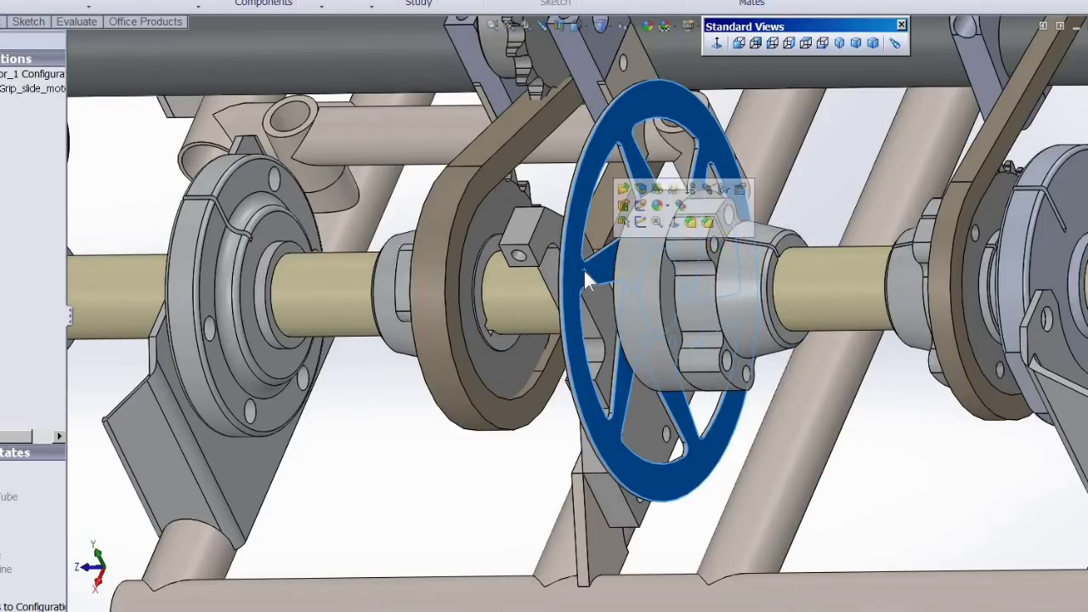
{"action": "key", "text": "Escape"}
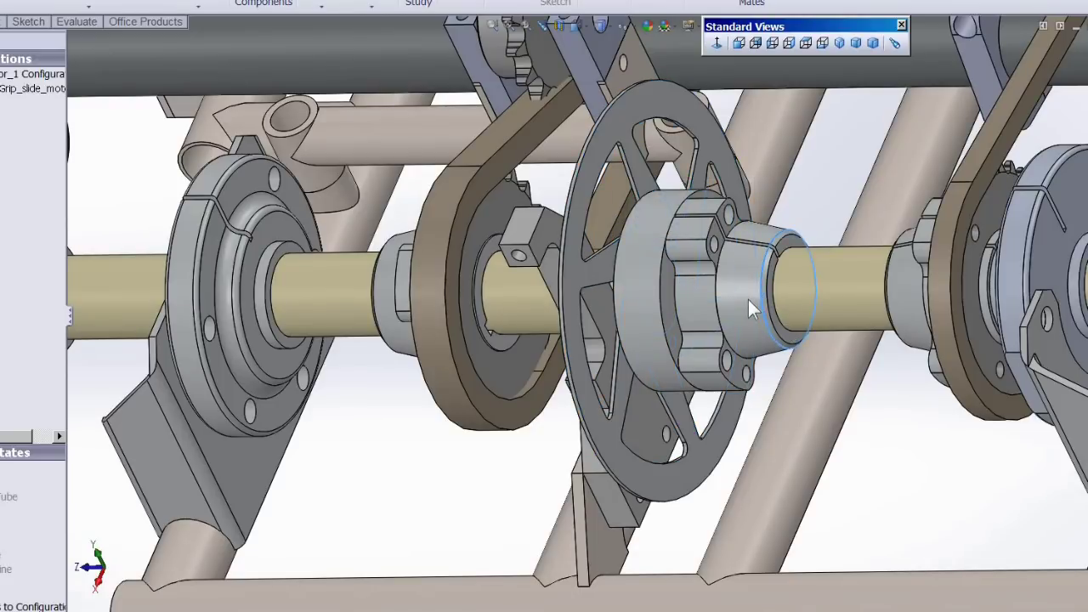
{"action": "left_click", "coordinate": [748, 299]}
{"action": "left_click", "coordinate": [382, 500]}
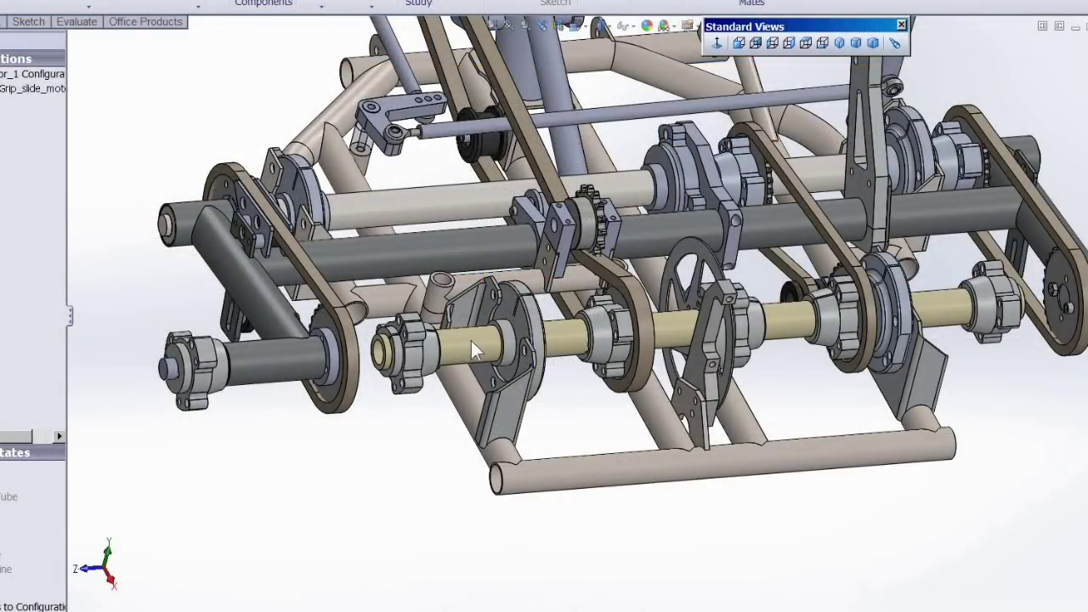
{"action": "left_click_drag", "start_coordinate": [463, 343], "coordinate": [417, 438]}
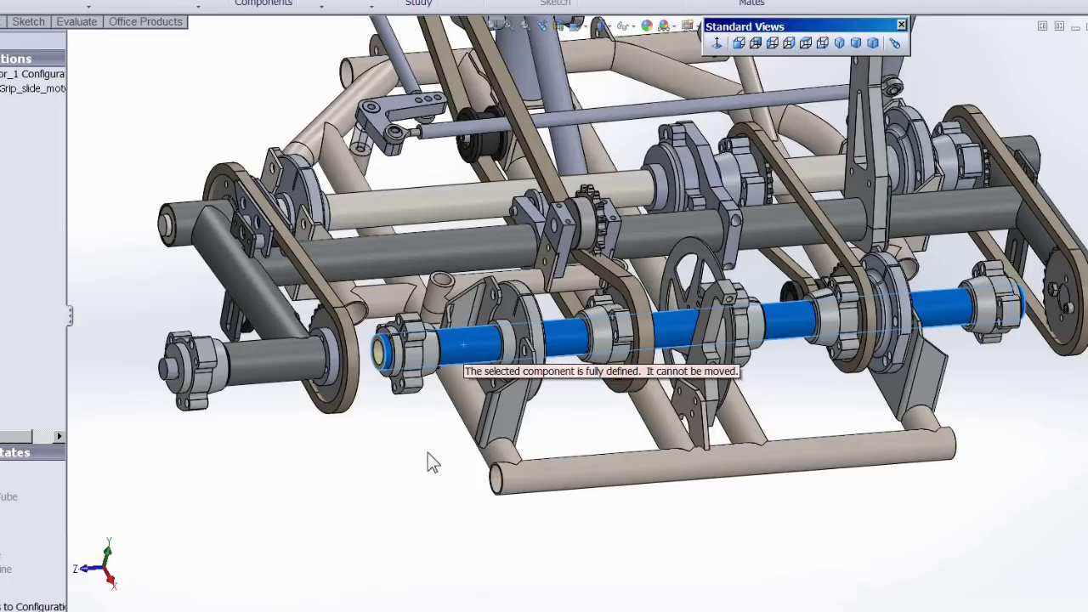
{"action": "scroll", "coordinate": [533, 246], "scroll_direction": "up", "scroll_amount": 2}
{"action": "scroll", "coordinate": [531, 248], "scroll_direction": "down", "scroll_amount": 6}
{"action": "left_click", "coordinate": [462, 248]}
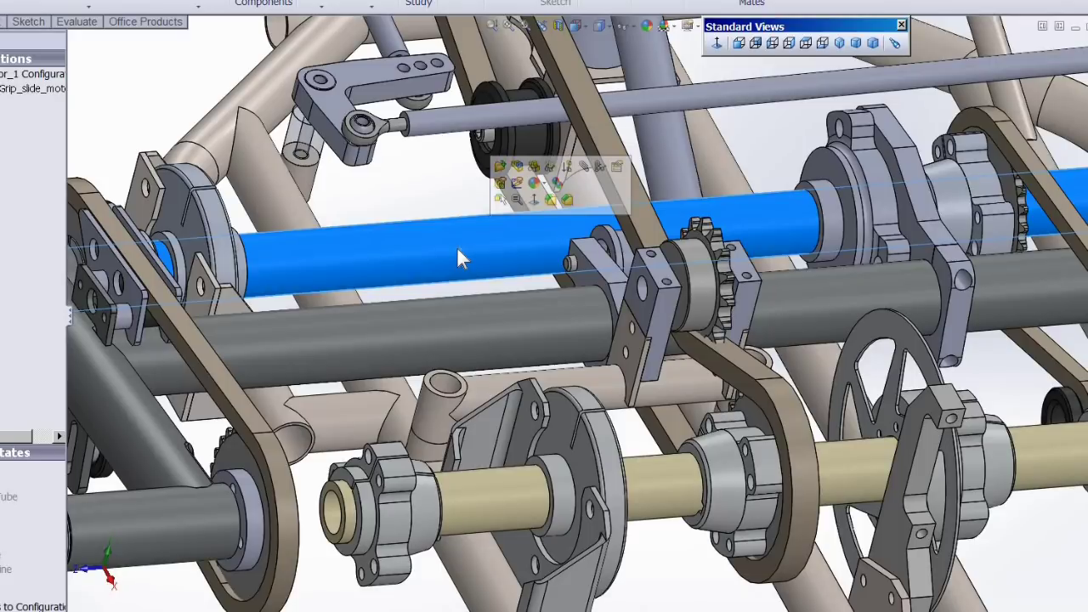
{"action": "scroll", "coordinate": [450, 250], "scroll_direction": "up", "scroll_amount": 3}
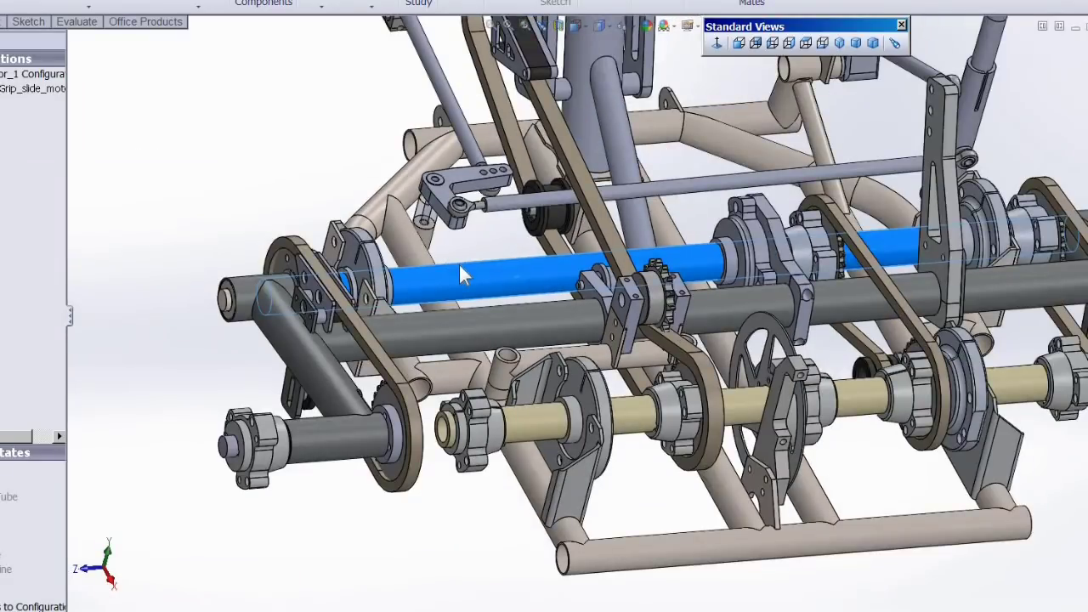
{"action": "scroll", "coordinate": [416, 272], "scroll_direction": "down", "scroll_amount": 2}
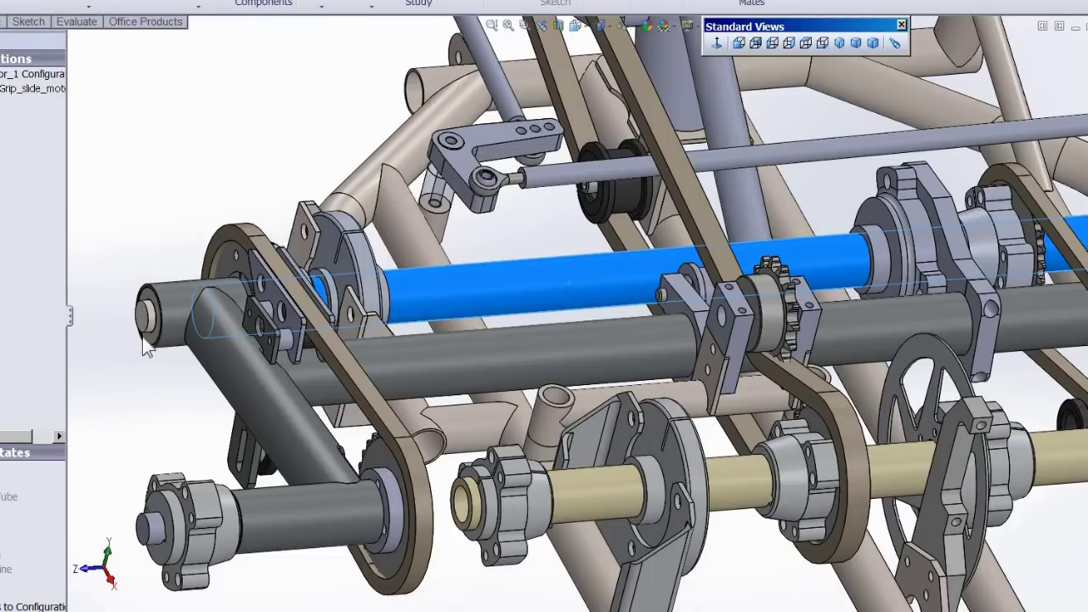
{"action": "scroll", "coordinate": [170, 340], "scroll_direction": "down", "scroll_amount": 2}
{"action": "left_click", "coordinate": [225, 302]}
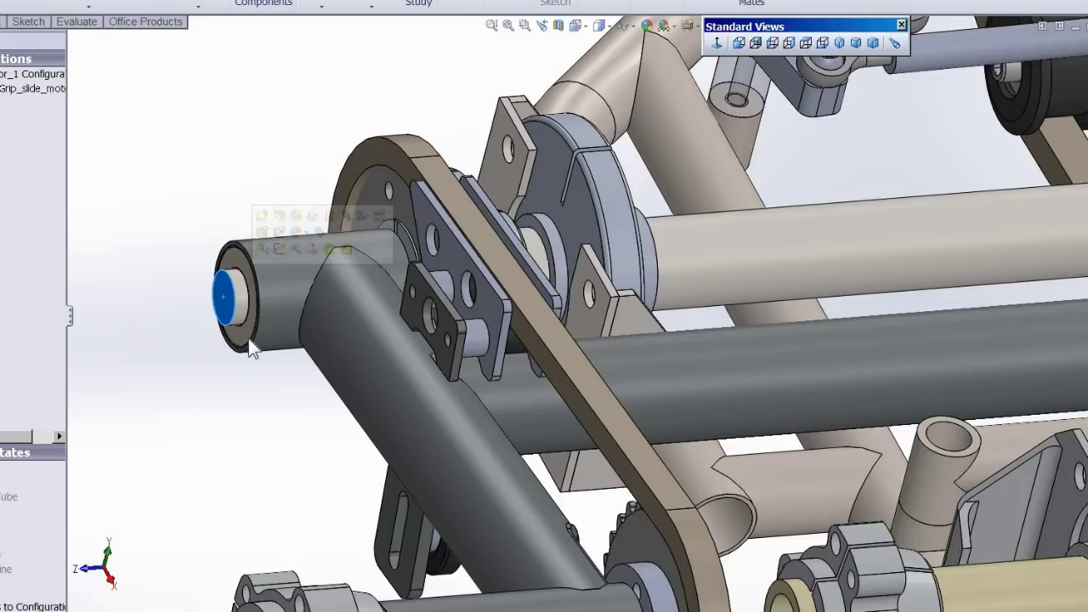
{"action": "scroll", "coordinate": [255, 344], "scroll_direction": "down", "scroll_amount": 2}
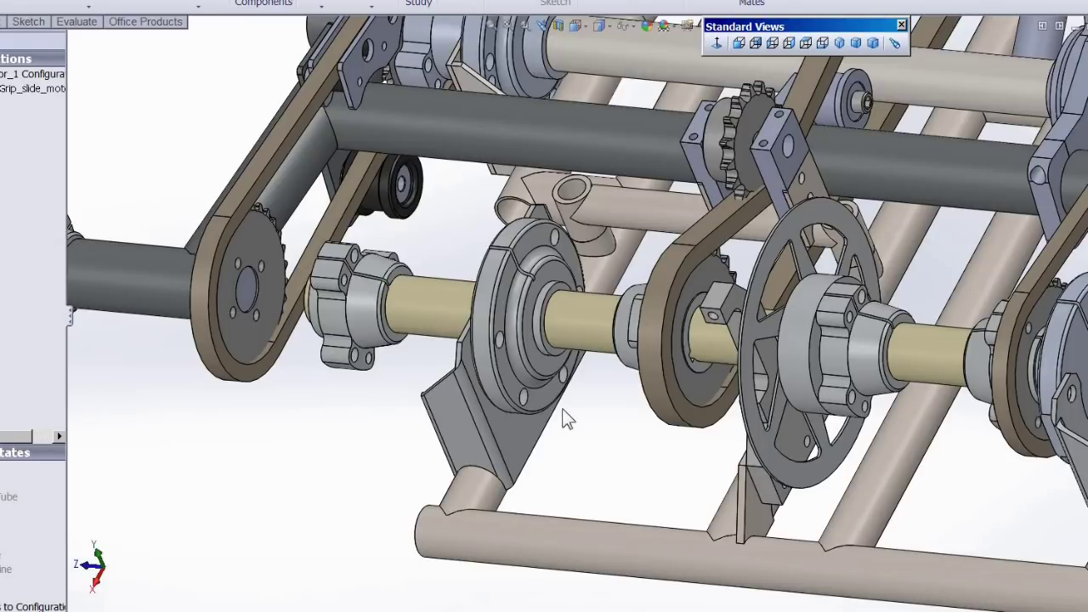
{"action": "left_click", "coordinate": [541, 363]}
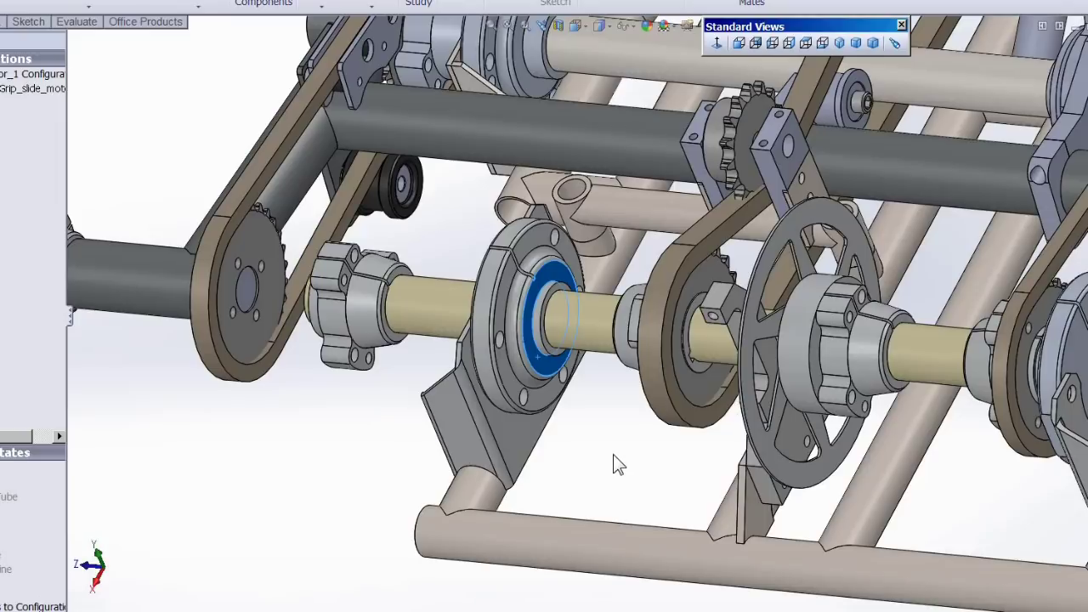
{"action": "left_click", "coordinate": [700, 386]}
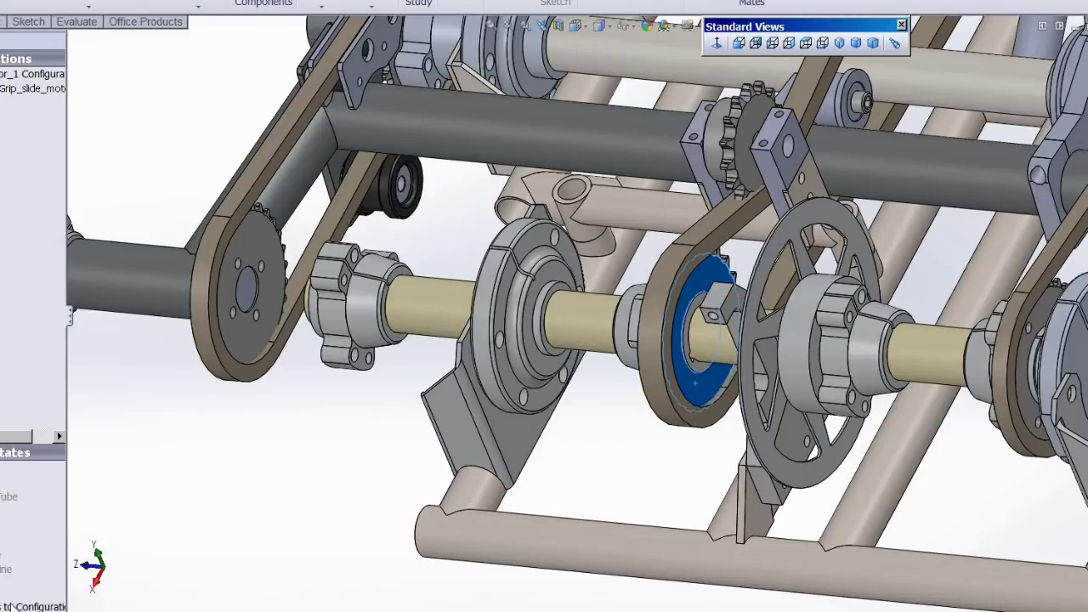
{"action": "middle_click_drag", "start_coordinate": [606, 451], "coordinate": [529, 336]}
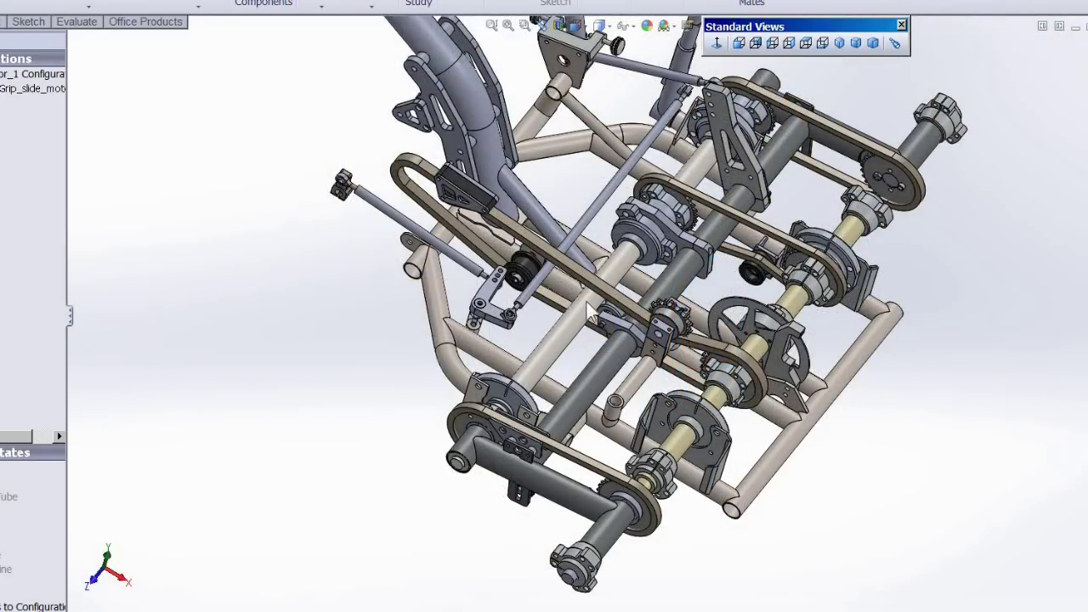
{"action": "scroll", "coordinate": [591, 311], "scroll_direction": "down", "scroll_amount": 2}
{"action": "scroll", "coordinate": [559, 284], "scroll_direction": "down", "scroll_amount": 2}
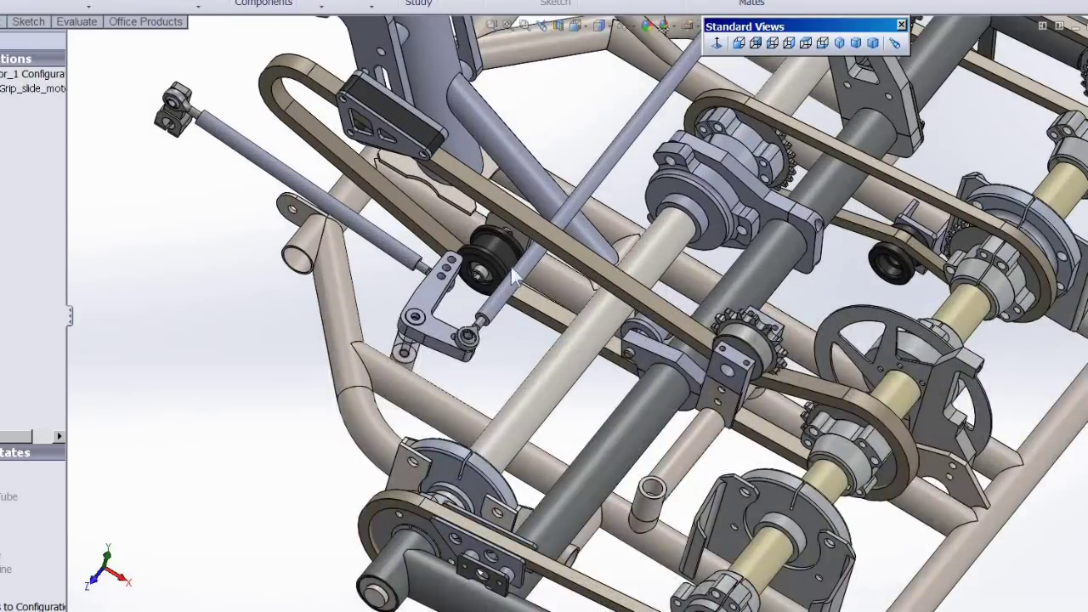
{"action": "scroll", "coordinate": [514, 276], "scroll_direction": "down", "scroll_amount": 3}
{"action": "scroll", "coordinate": [516, 244], "scroll_direction": "up", "scroll_amount": 2}
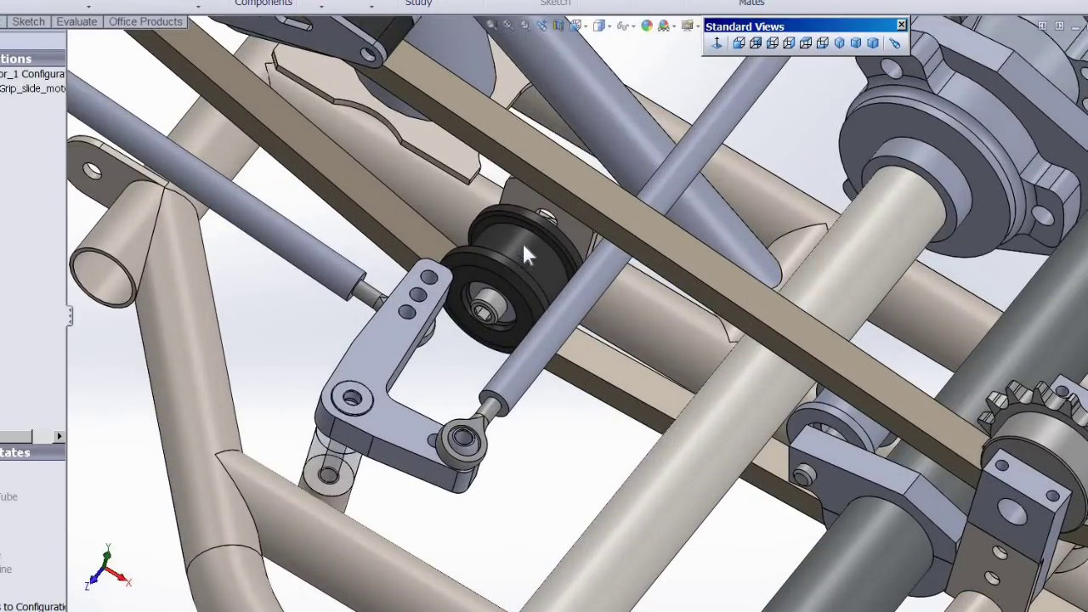
{"action": "left_click", "coordinate": [527, 259]}
{"action": "scroll", "coordinate": [563, 399], "scroll_direction": "up", "scroll_amount": 4}
{"action": "middle_click_drag", "start_coordinate": [567, 423], "coordinate": [566, 298]}
{"action": "scroll", "coordinate": [585, 470], "scroll_direction": "down", "scroll_amount": 5}
{"action": "scroll", "coordinate": [548, 480], "scroll_direction": "down", "scroll_amount": 2}
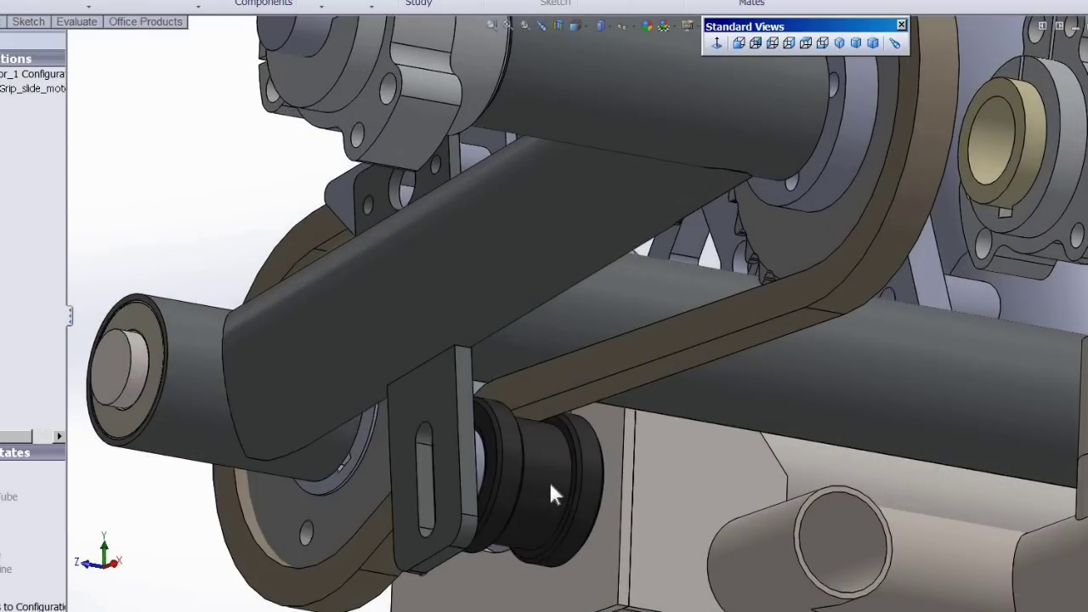
{"action": "left_click", "coordinate": [561, 489]}
{"action": "scroll", "coordinate": [570, 491], "scroll_direction": "up", "scroll_amount": 5}
{"action": "scroll", "coordinate": [803, 451], "scroll_direction": "up", "scroll_amount": 4}
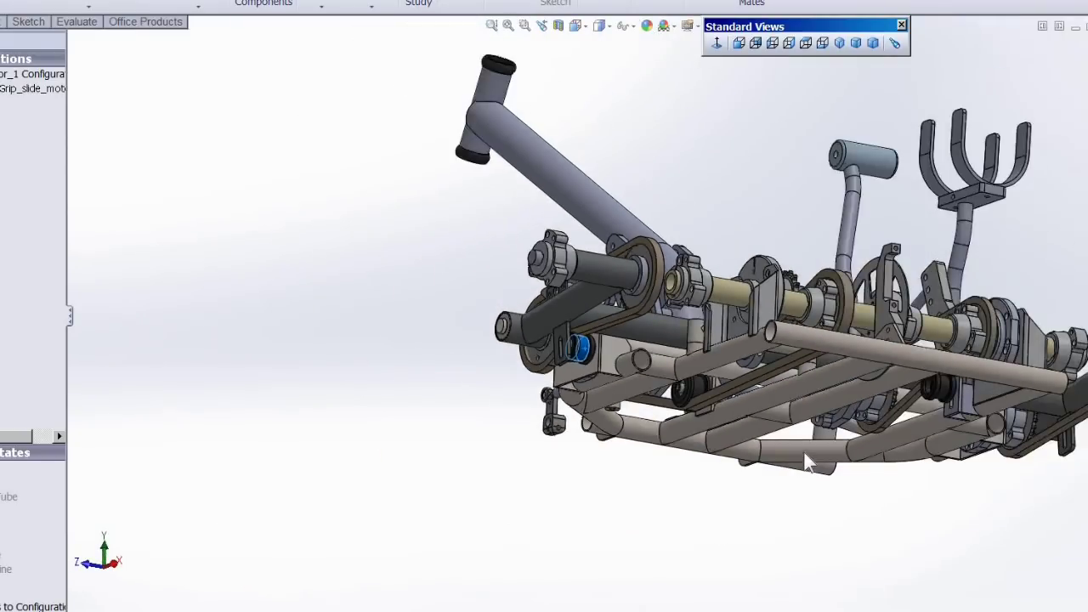
{"action": "scroll", "coordinate": [831, 386], "scroll_direction": "down", "scroll_amount": 8}
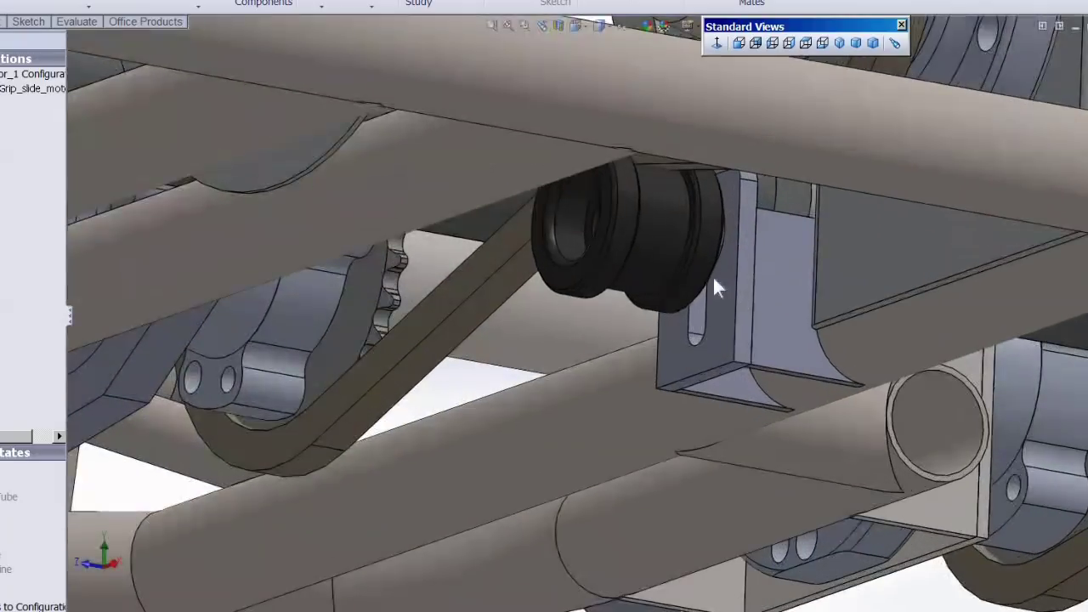
{"action": "left_click", "coordinate": [659, 229]}
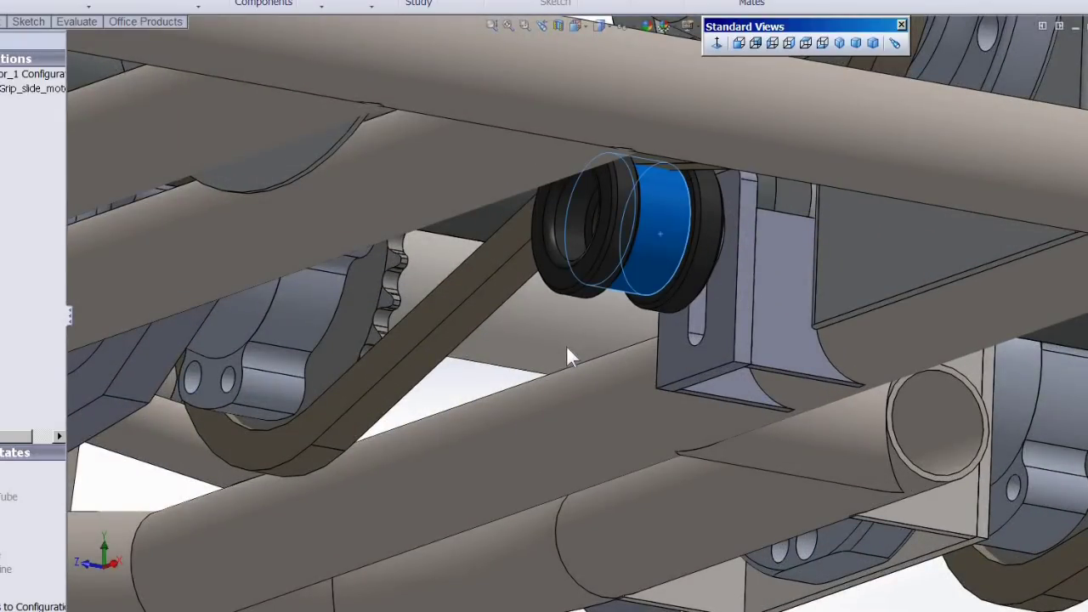
{"action": "scroll", "coordinate": [567, 346], "scroll_direction": "up", "scroll_amount": 5}
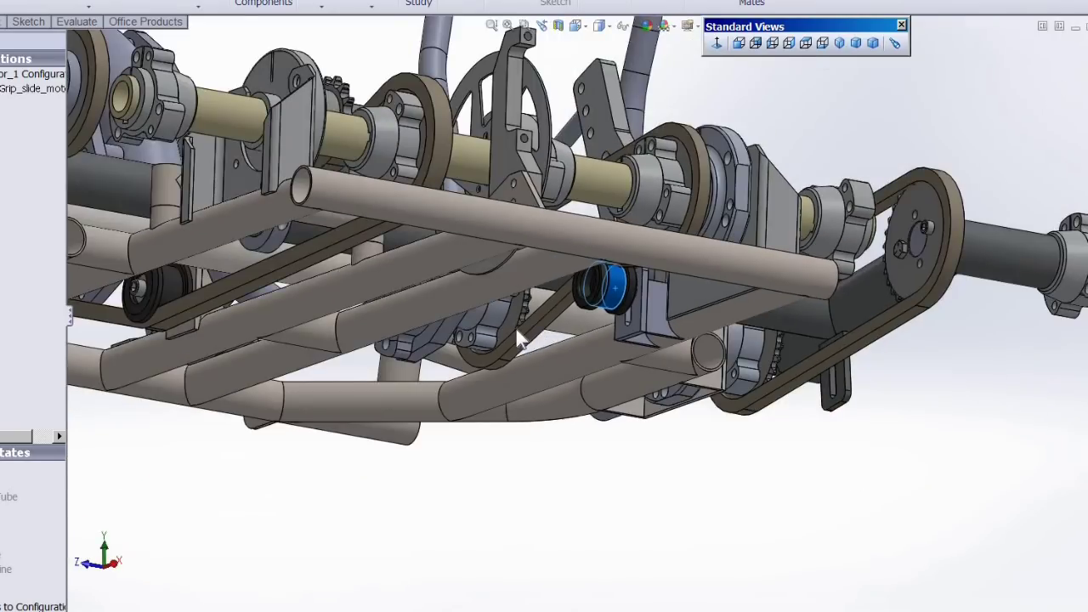
{"action": "middle_click_drag", "start_coordinate": [515, 326], "coordinate": [476, 313]}
{"action": "scroll", "coordinate": [497, 391], "scroll_direction": "up", "scroll_amount": 3}
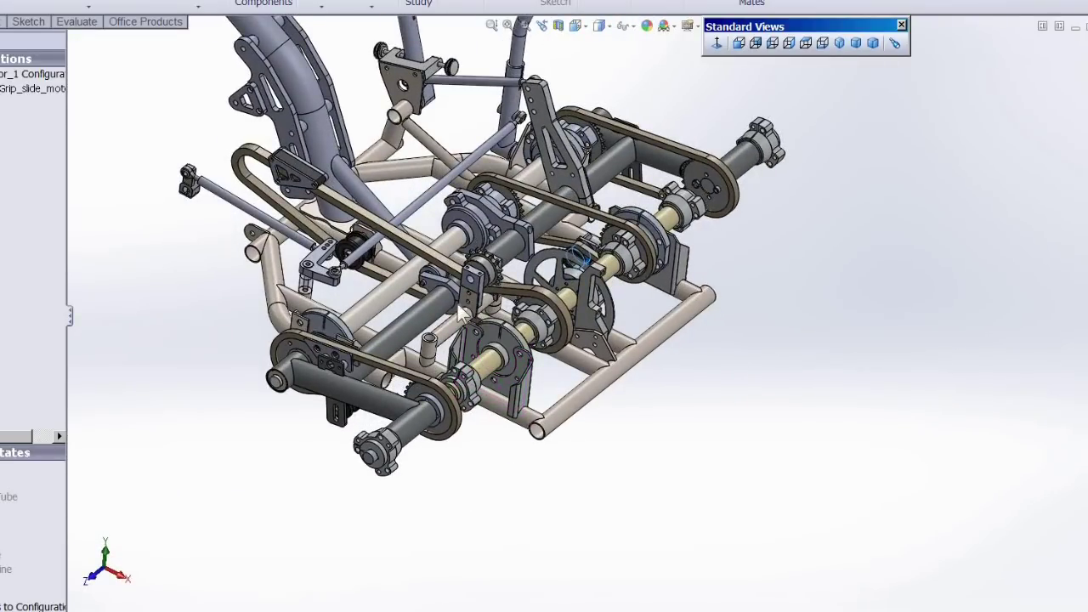
Step: Look down on the frame and select the sprocket hub face and the drive chain
{"action": "middle_click_drag", "start_coordinate": [435, 356], "coordinate": [489, 205]}
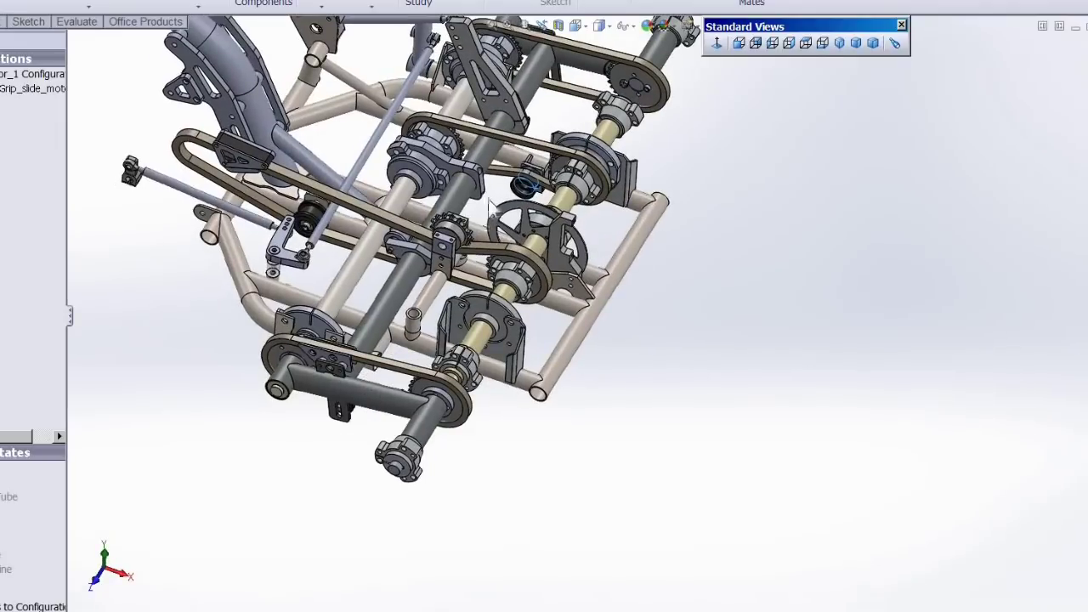
{"action": "scroll", "coordinate": [459, 255], "scroll_direction": "down", "scroll_amount": 6}
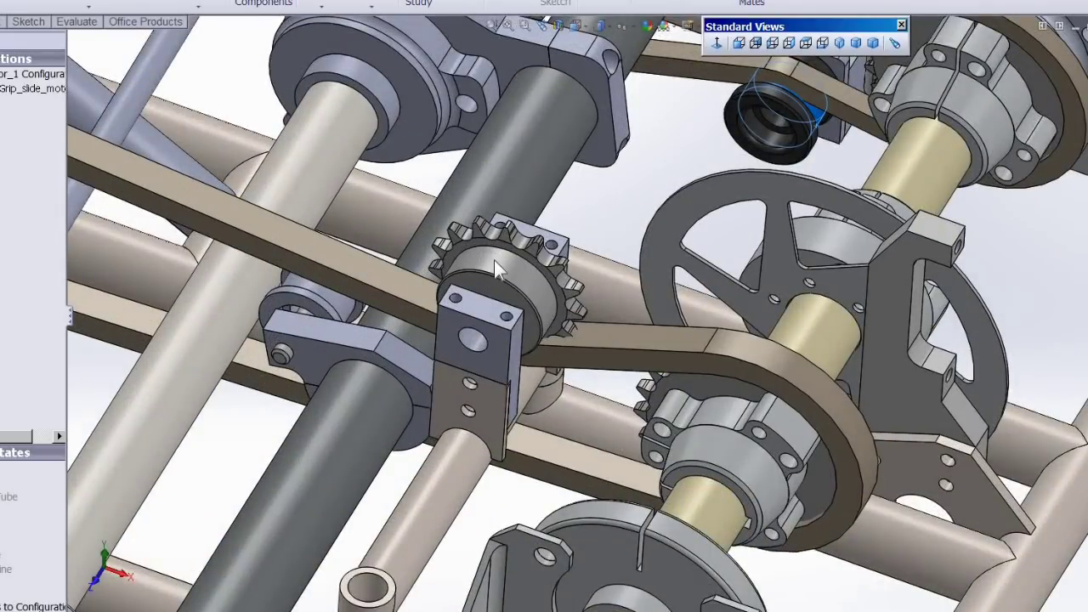
{"action": "left_click", "coordinate": [494, 260]}
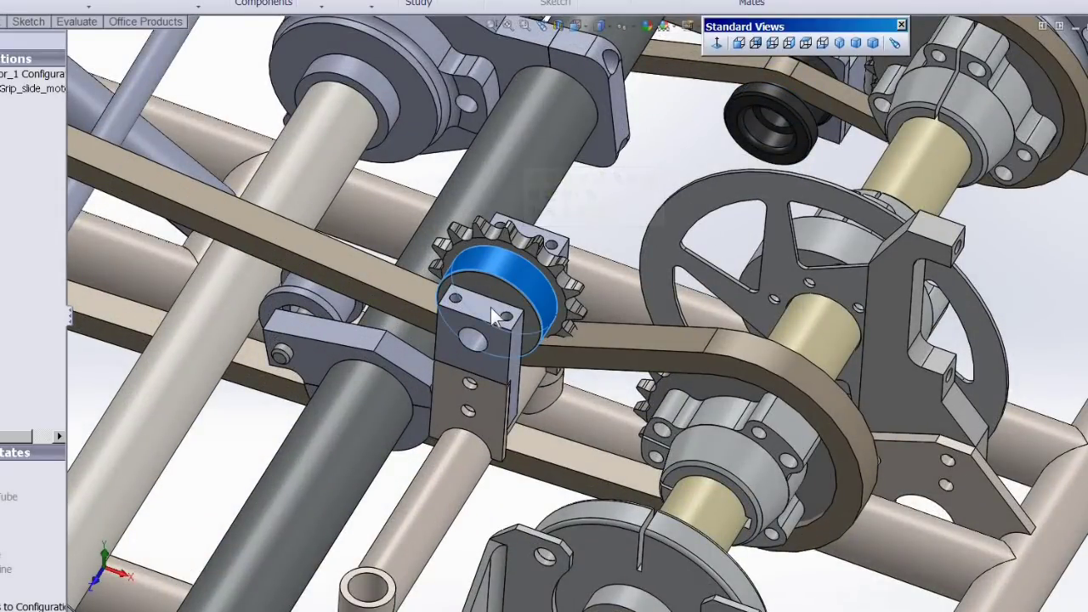
{"action": "scroll", "coordinate": [417, 346], "scroll_direction": "up", "scroll_amount": 6}
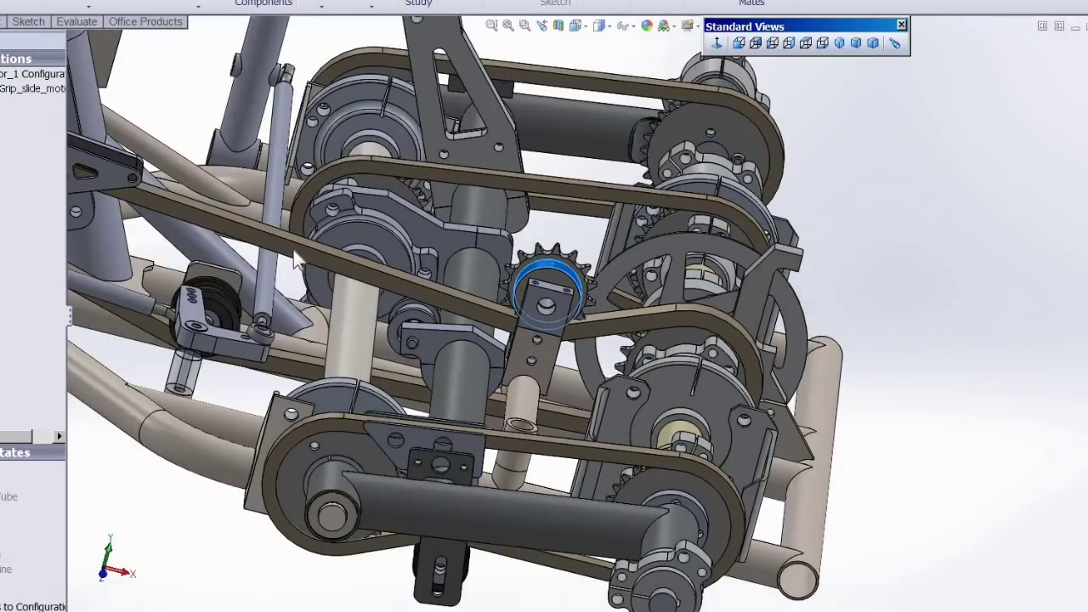
{"action": "left_click", "coordinate": [294, 250]}
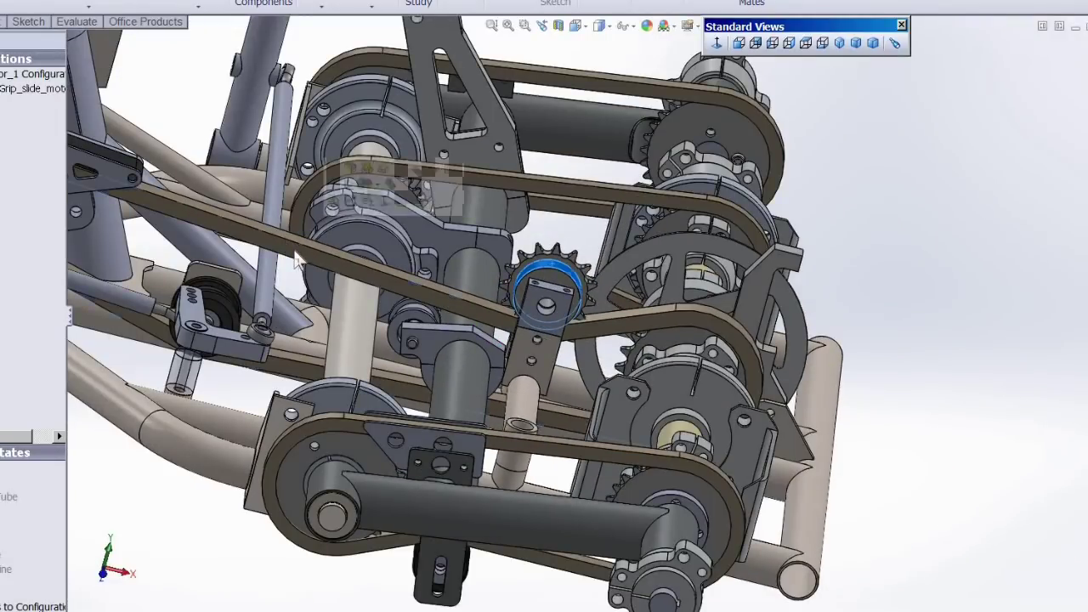